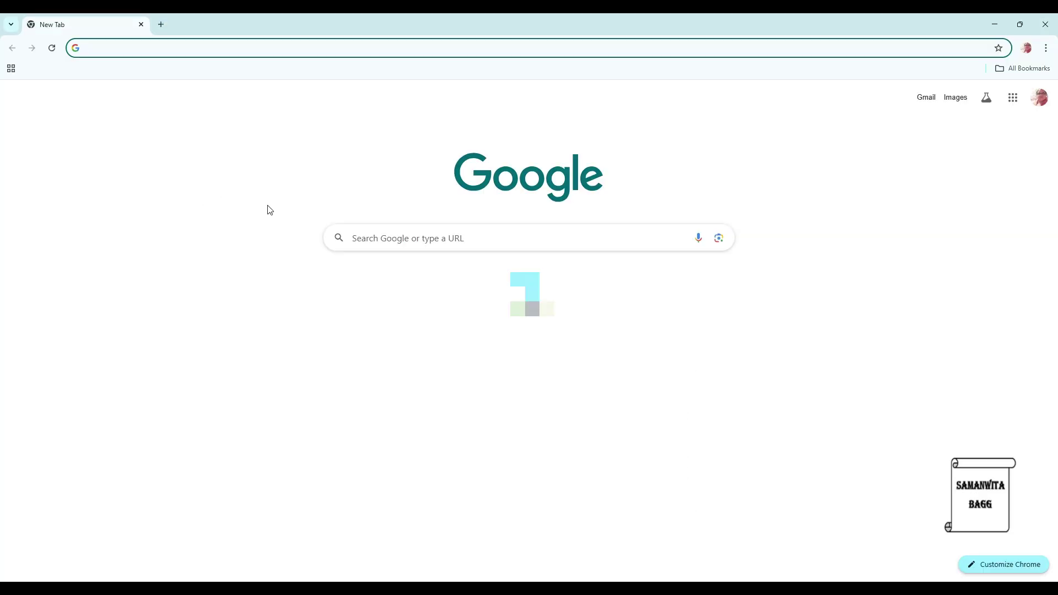
Step: Search the web for "airfoil plotter" and open the Airfoil plotter page on the Airfoil Tools site
left_click(367, 238)
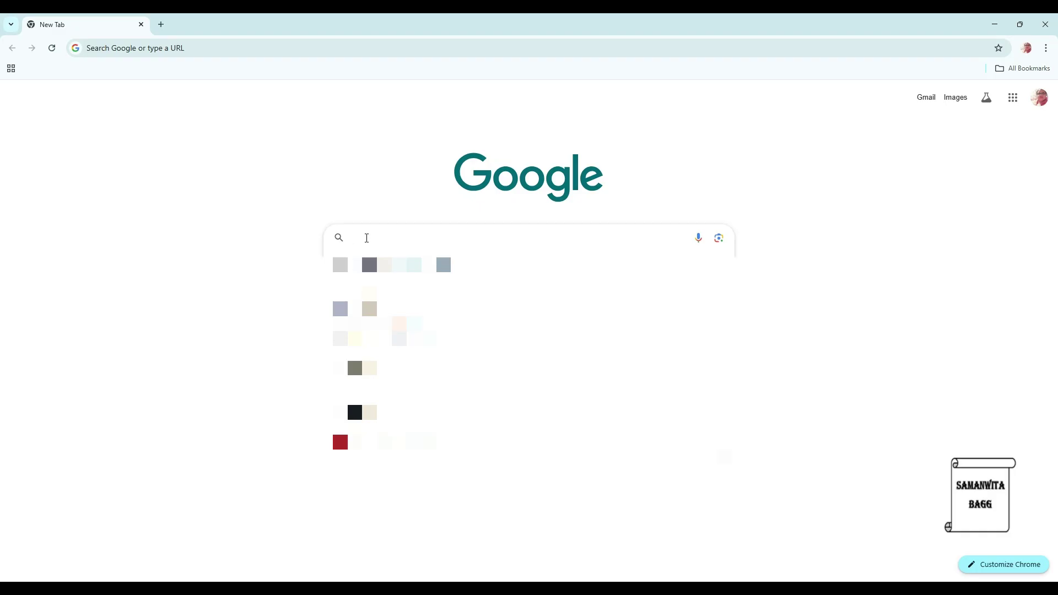
type("ai")
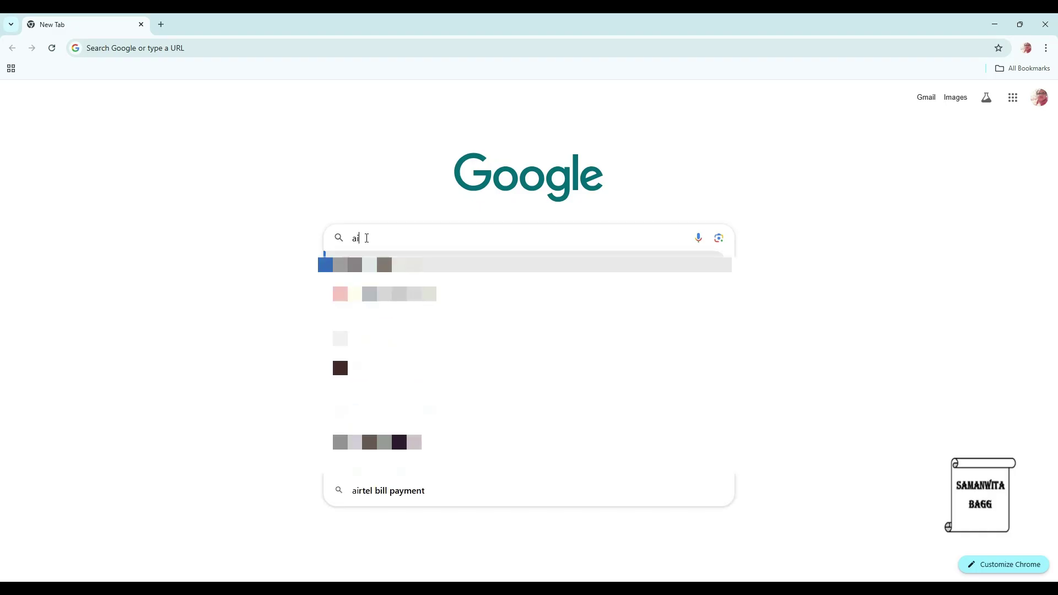
type("rfoil plotter")
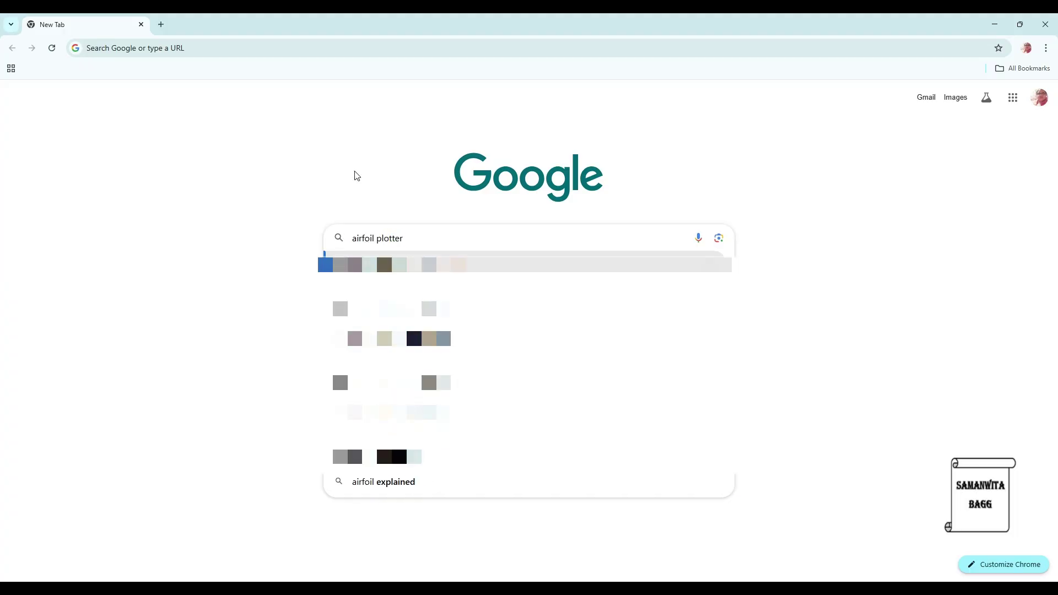
key("Return")
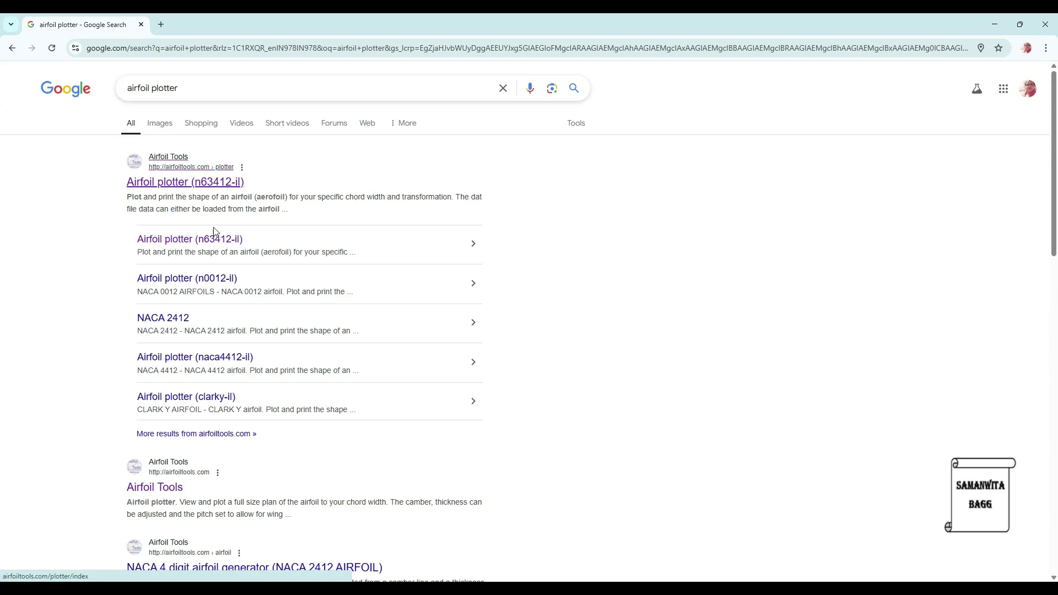
left_click(168, 487)
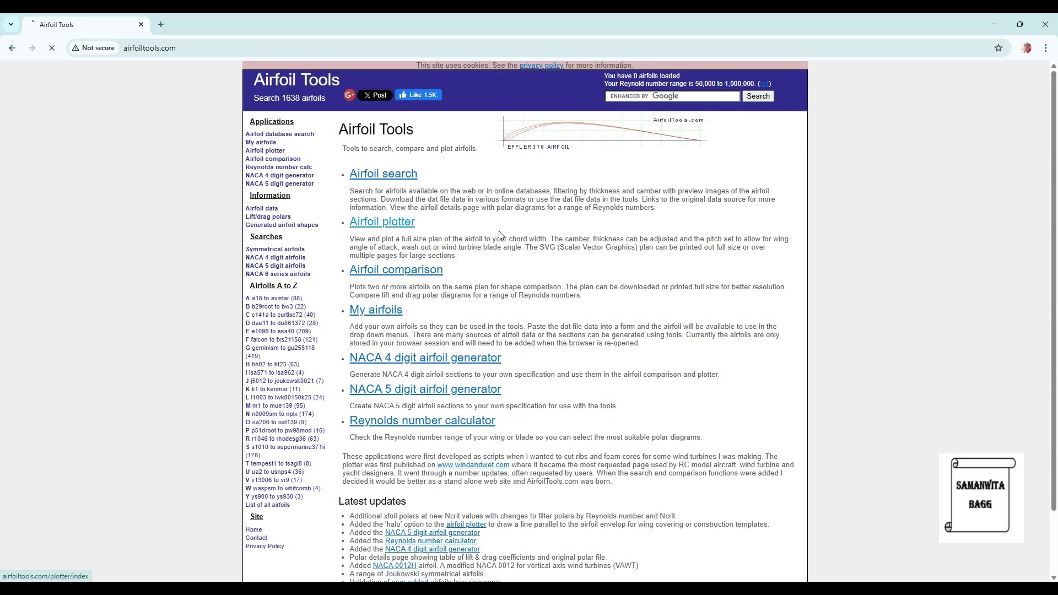
left_click(400, 226)
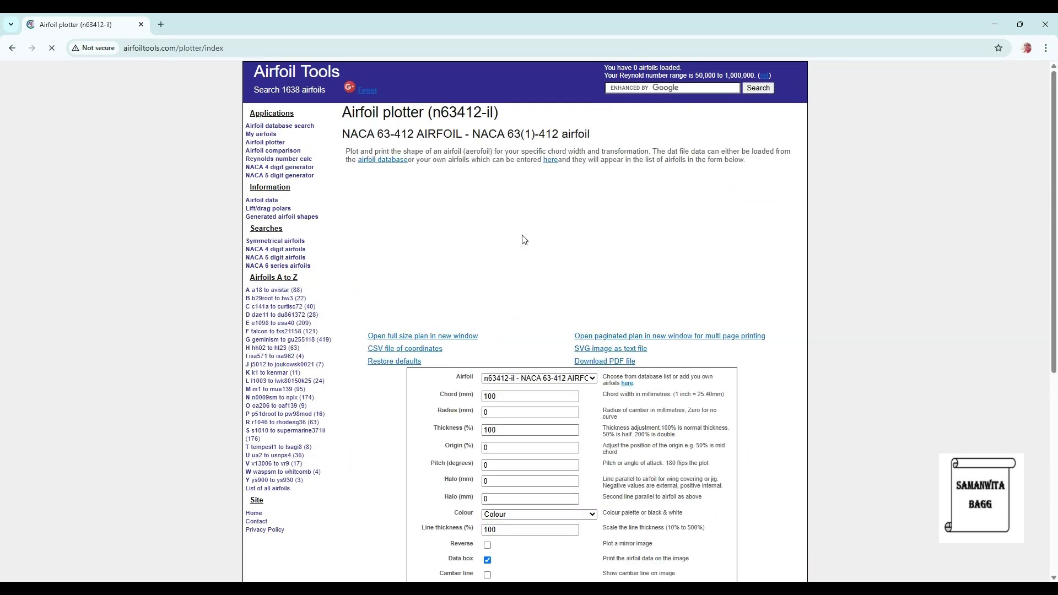
Step: Plot the n63412-il NACA 63-412 airfoil with a 100 mm chord and the default settings
left_click(549, 380)
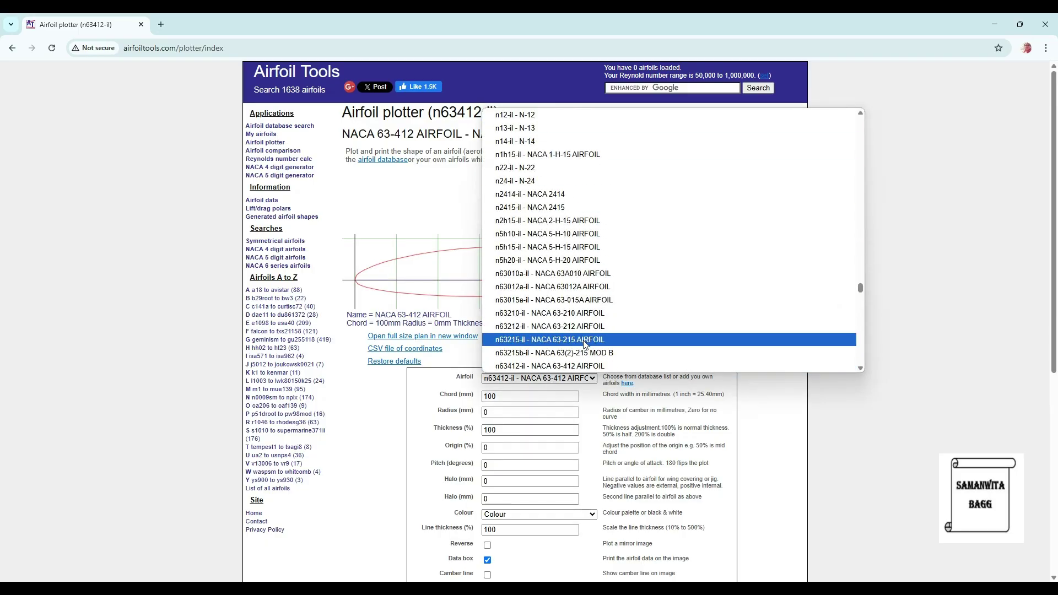
left_click(588, 366)
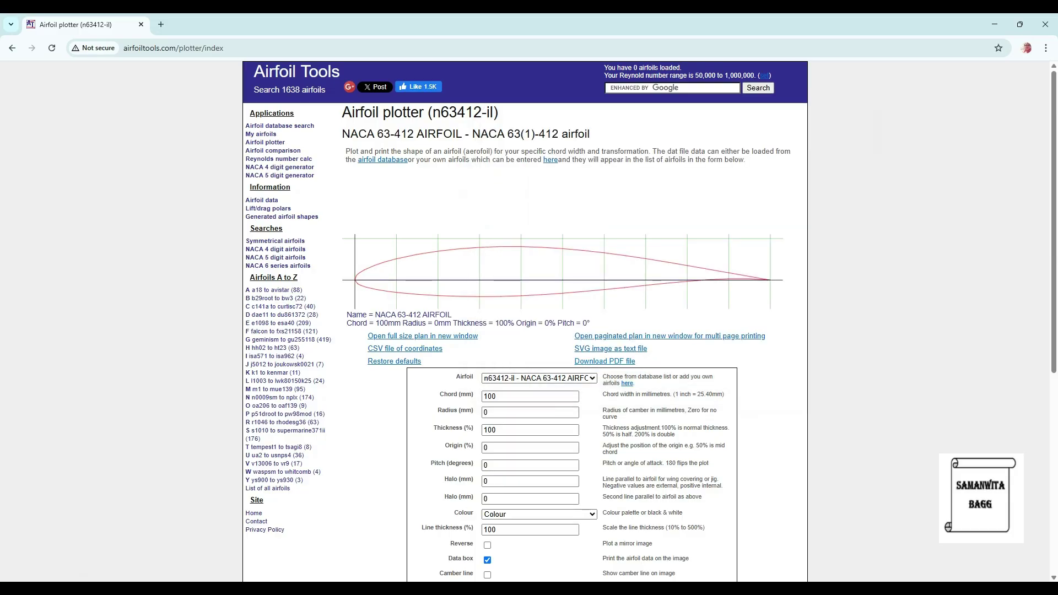
scroll(524, 406, "down", 1)
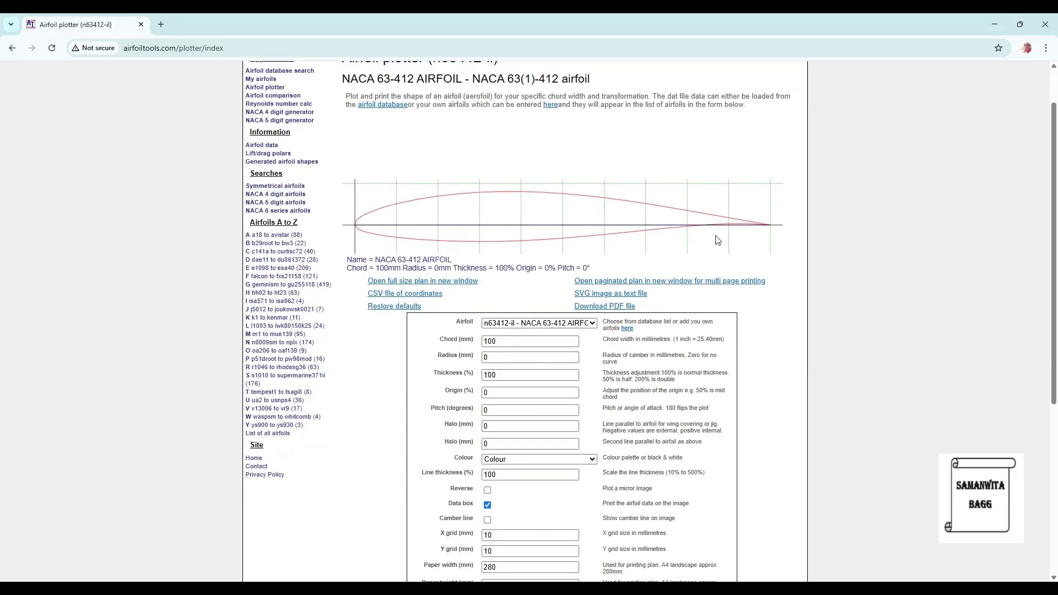
scroll(546, 452, "down", 1)
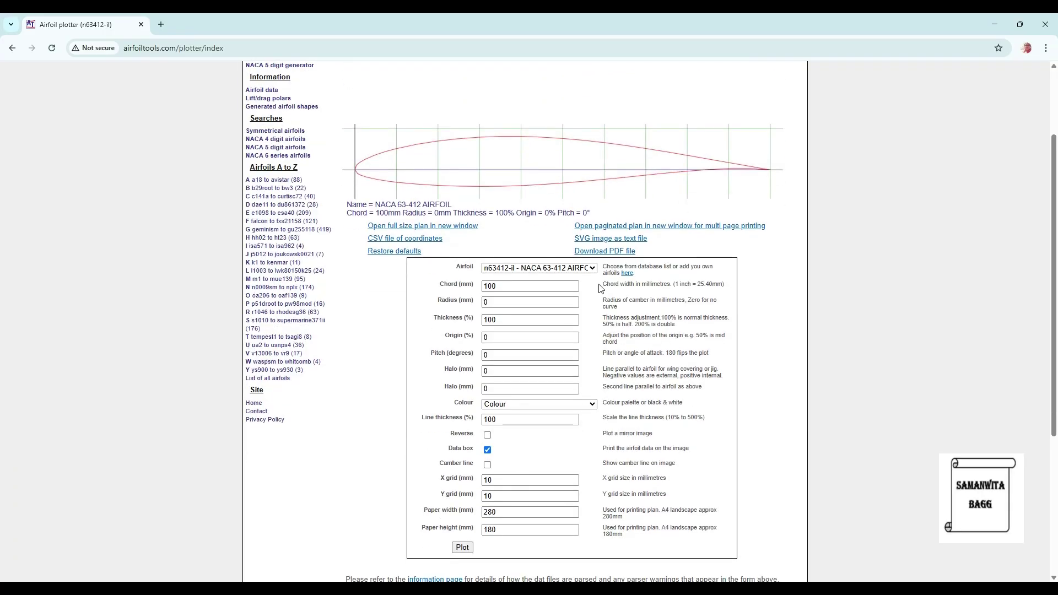
left_click(463, 547)
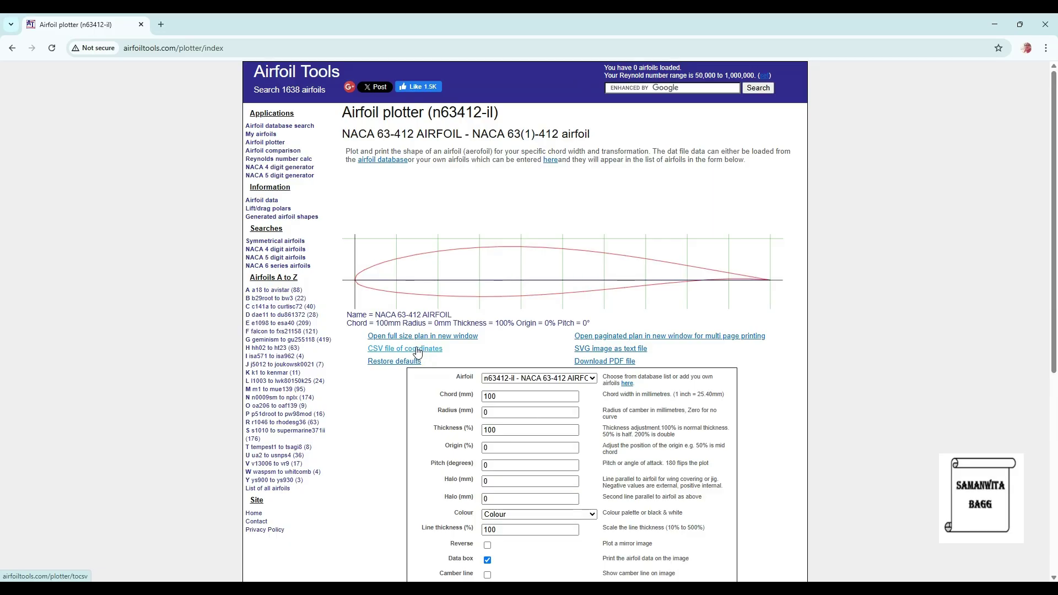
Step: Download the CSV file of the airfoil's coordinates and open it in Excel
left_click(413, 350)
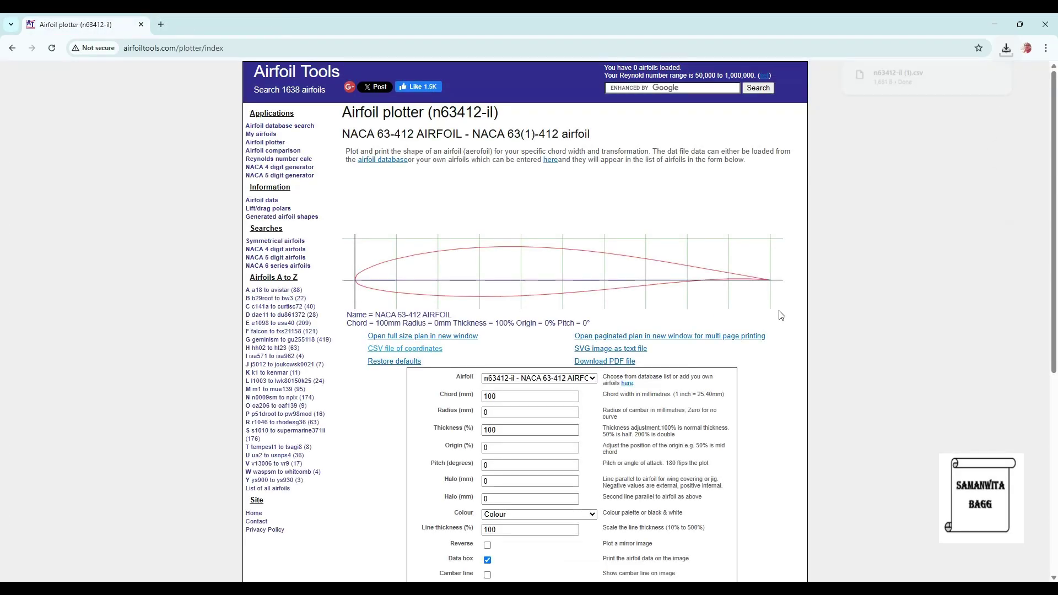
left_click(904, 78)
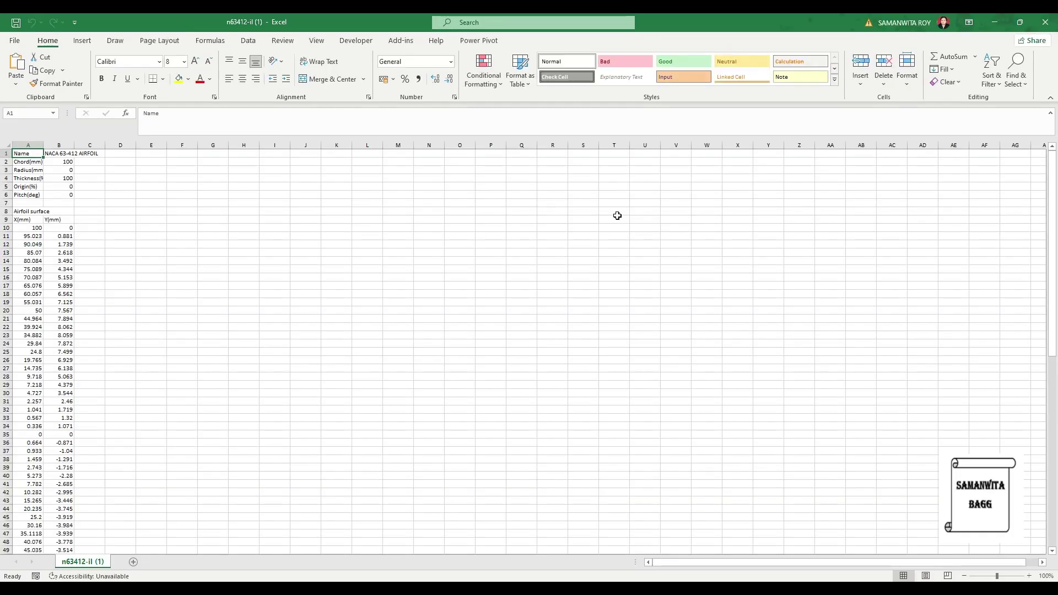
Step: Copy the airfoil surface coordinates in A10:B60 and paste them into a new worksheet starting at cell C3
left_click_drag(26, 228, 61, 519)
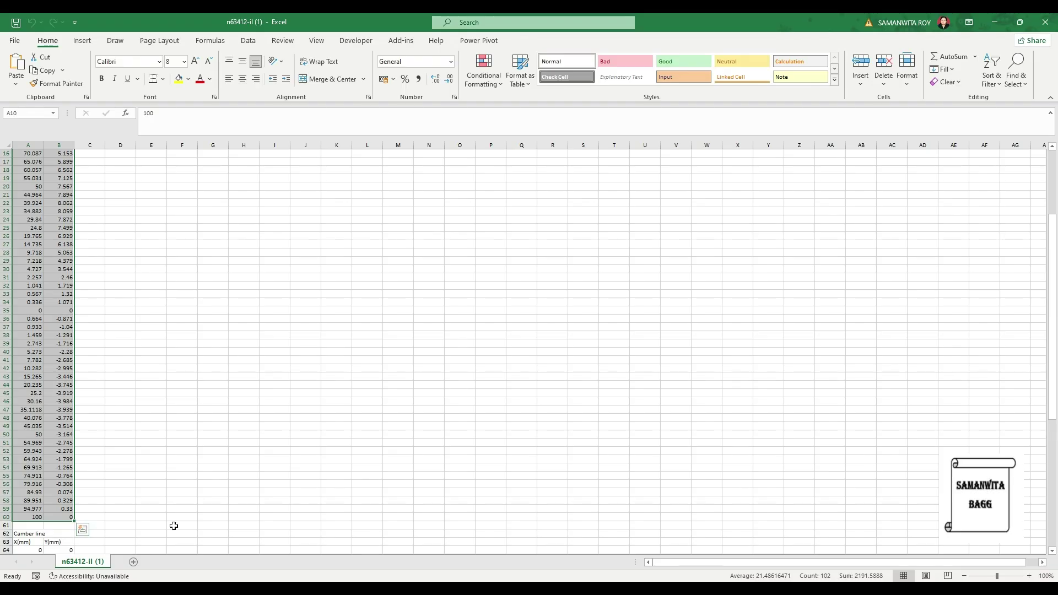
key("ctrl+c")
left_click(134, 562)
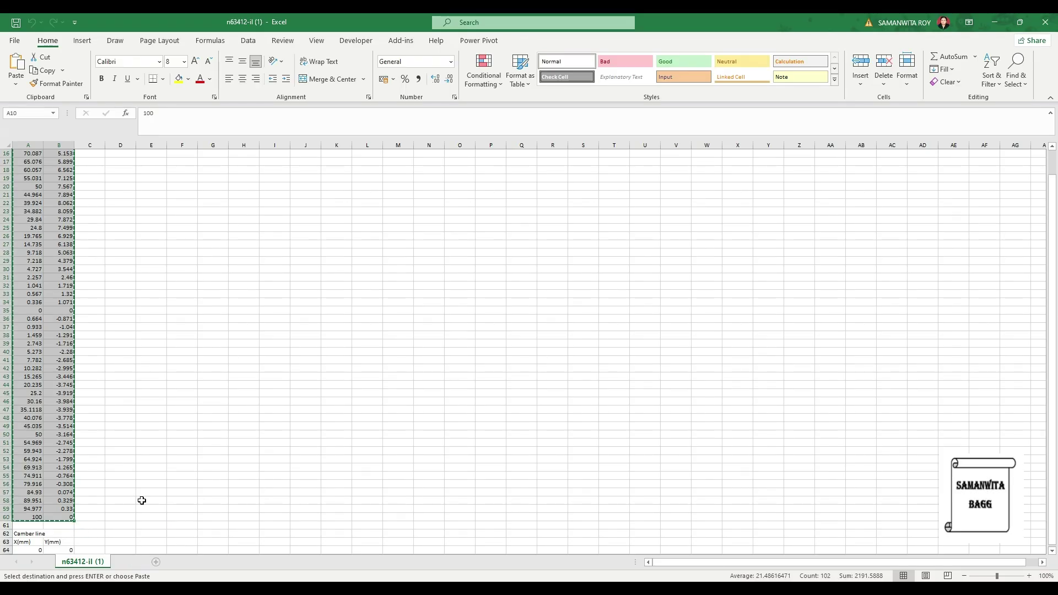
left_click(91, 170)
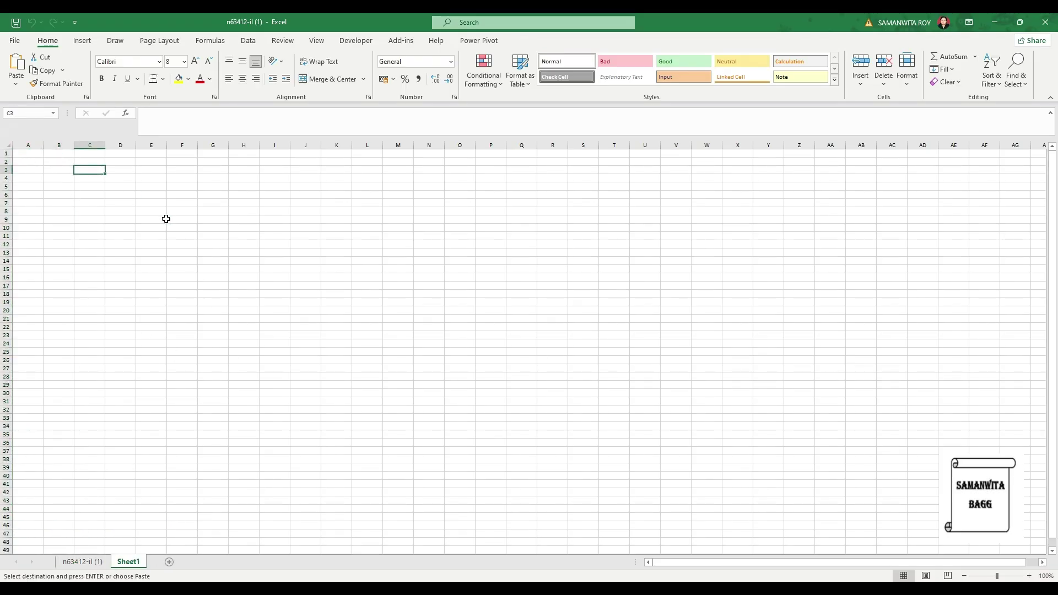
key("ctrl+v")
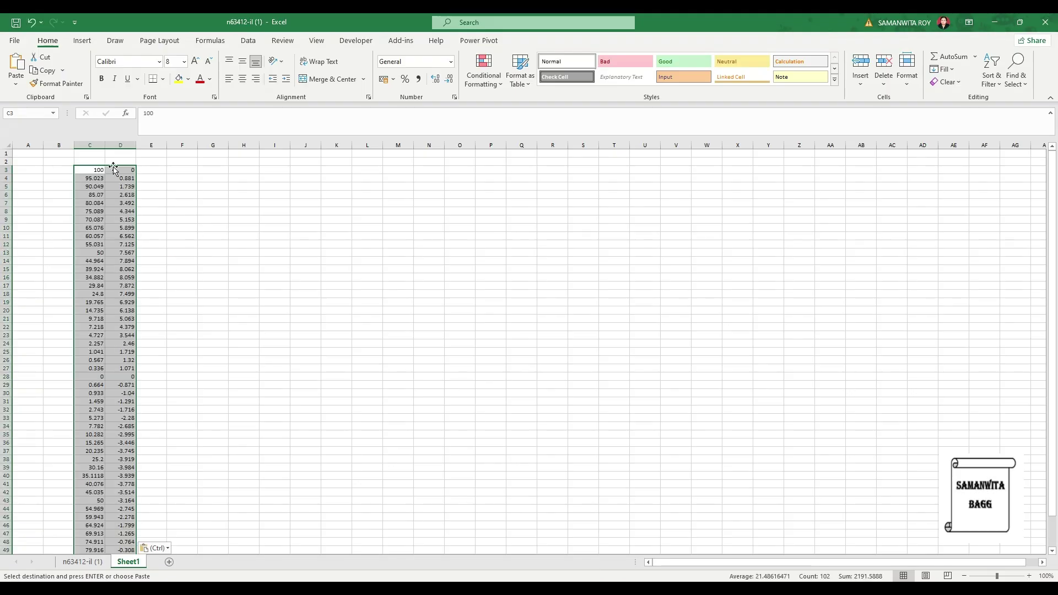
Step: Enter the headings X(mm), Y(mm) and Z(mm) in cells C2, D2 and E2 of the new sheet
left_click(89, 161)
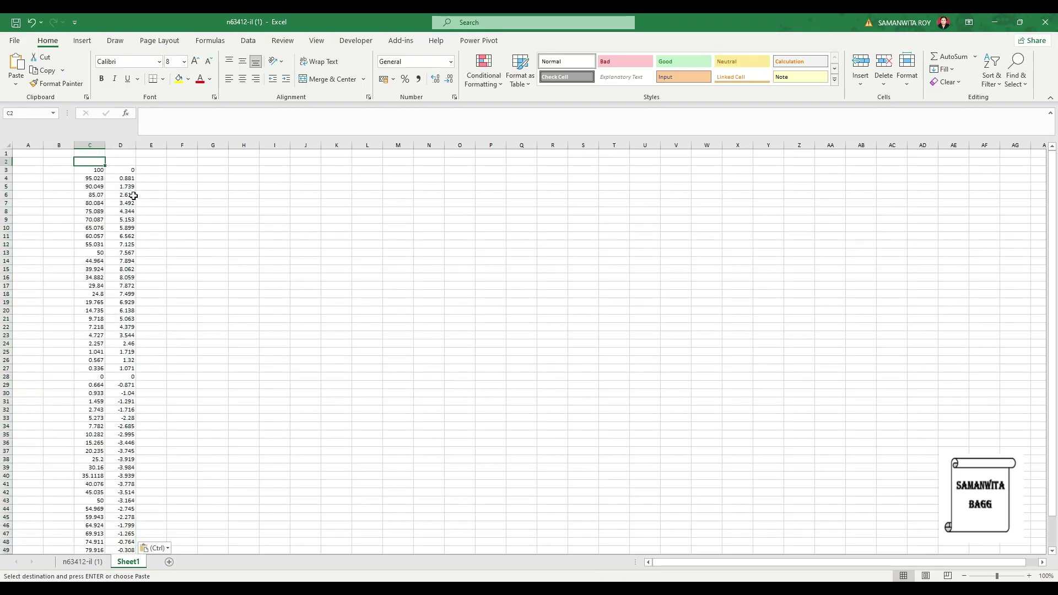
type("x")
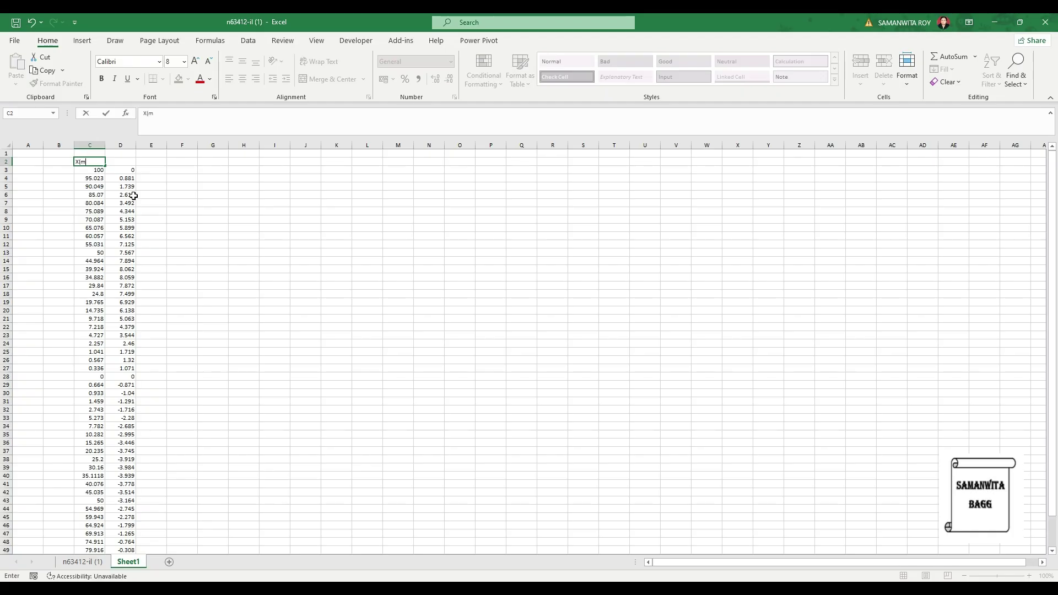
type("(mm)")
left_click(126, 160)
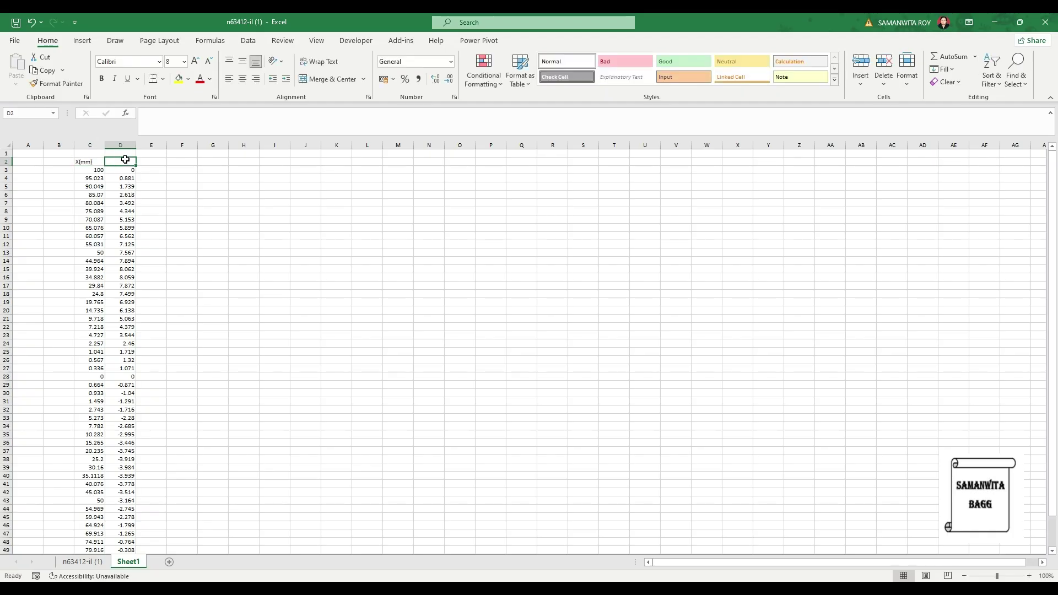
type("Y(m")
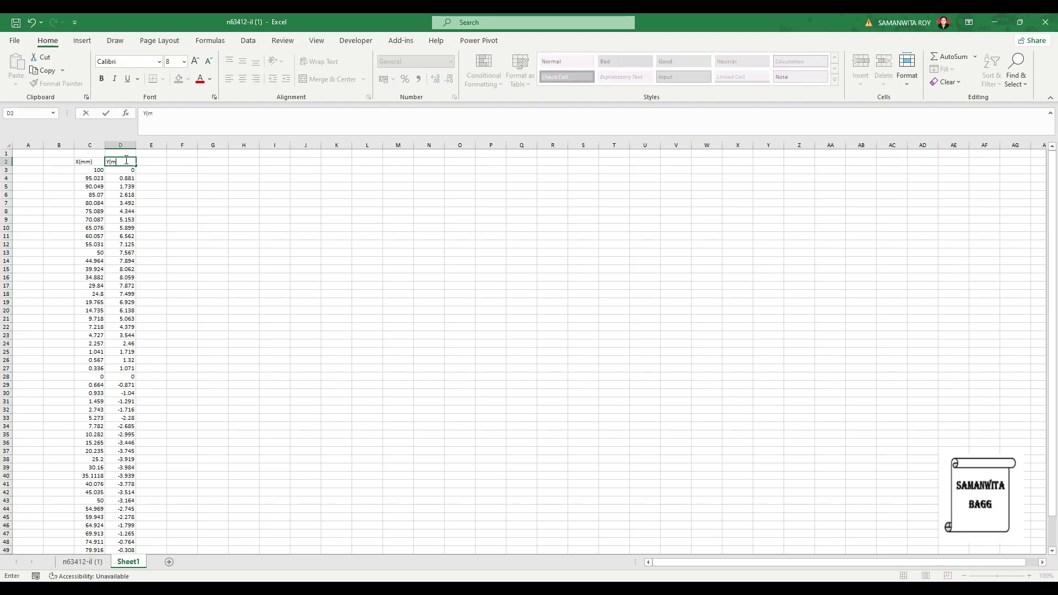
type("m)")
left_click(148, 161)
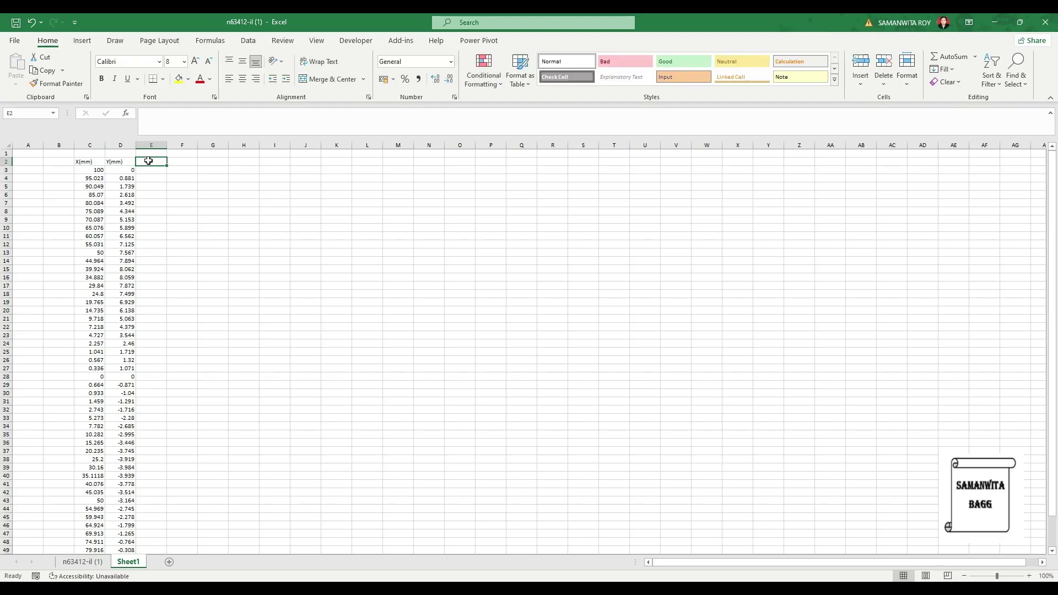
type("Z(mm")
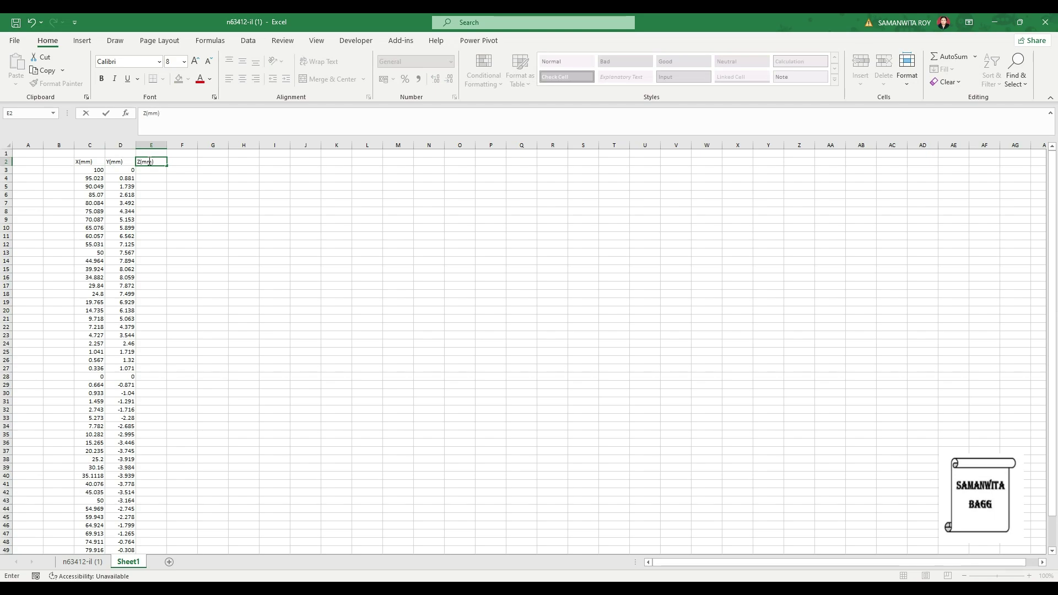
left_click(162, 170)
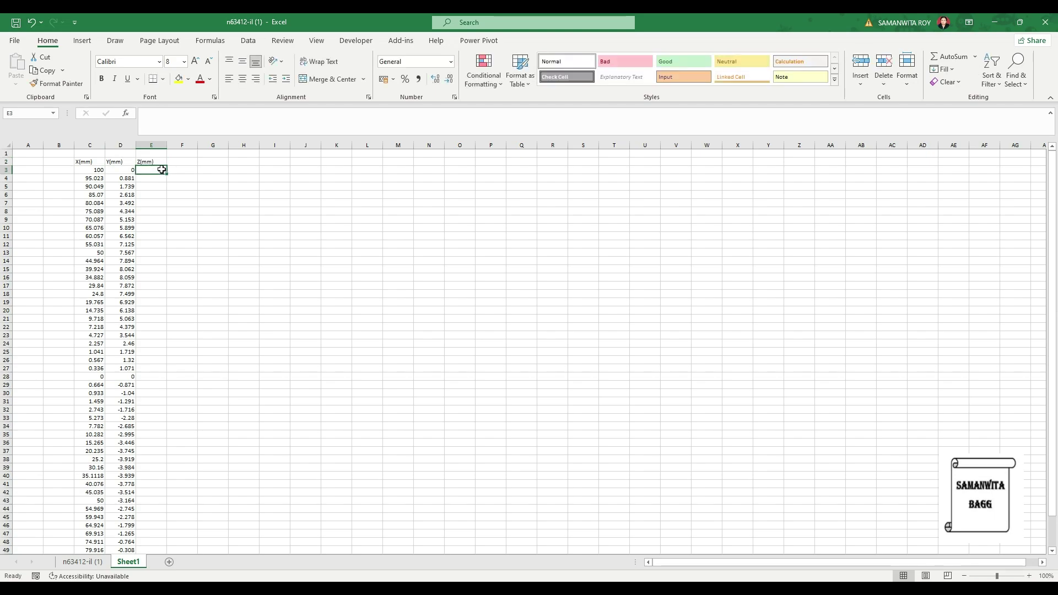
Step: Fill the Z(mm) column with 0 for every coordinate row, from E3 to E53
key("Down")
left_click(161, 170)
type("0")
key("Return")
type("0")
key("Return")
left_click_drag(162, 170, 166, 512)
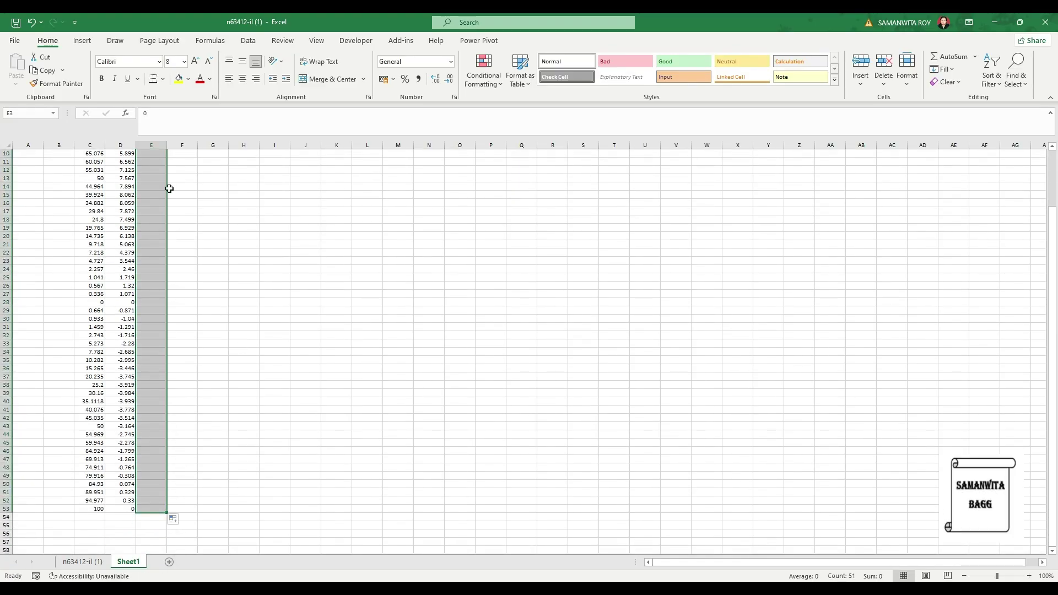
scroll(46, 343, "up", 3)
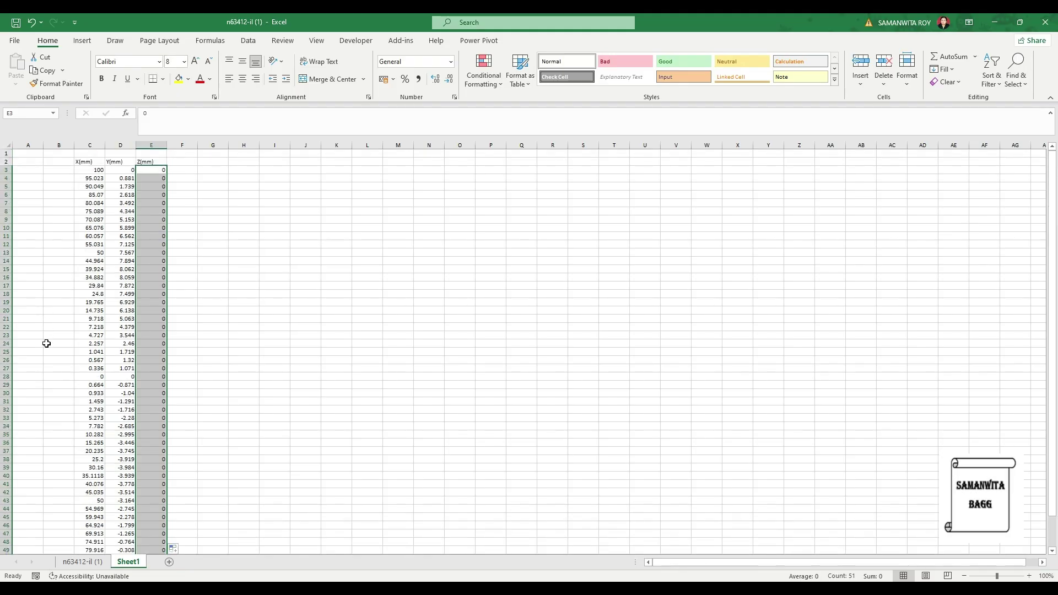
Step: Enter the heading point in cell B2 and the heading position in cell A2
left_click(61, 163)
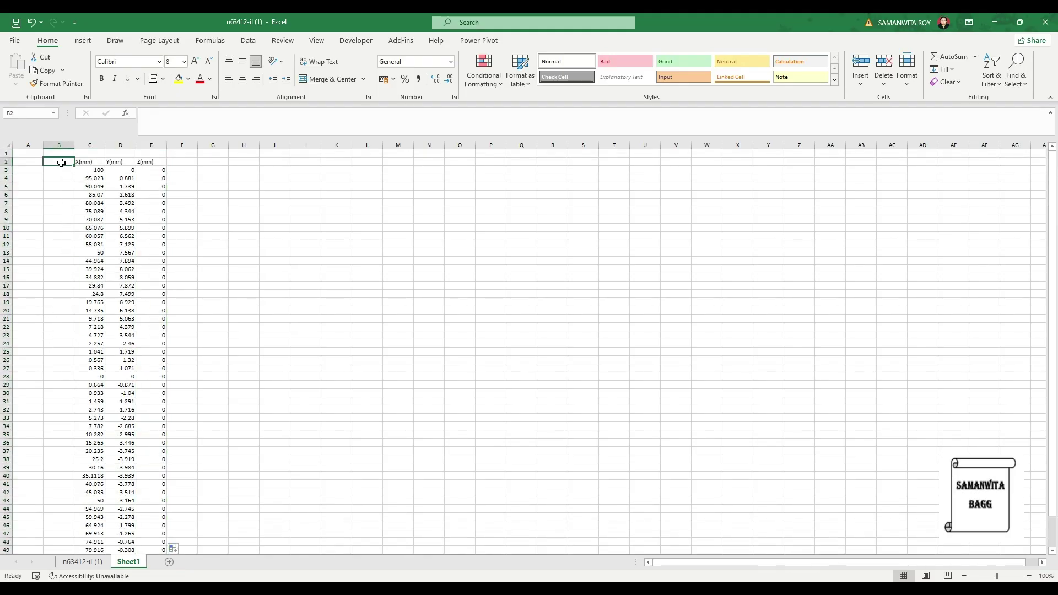
type("point")
key("ctrl+Return")
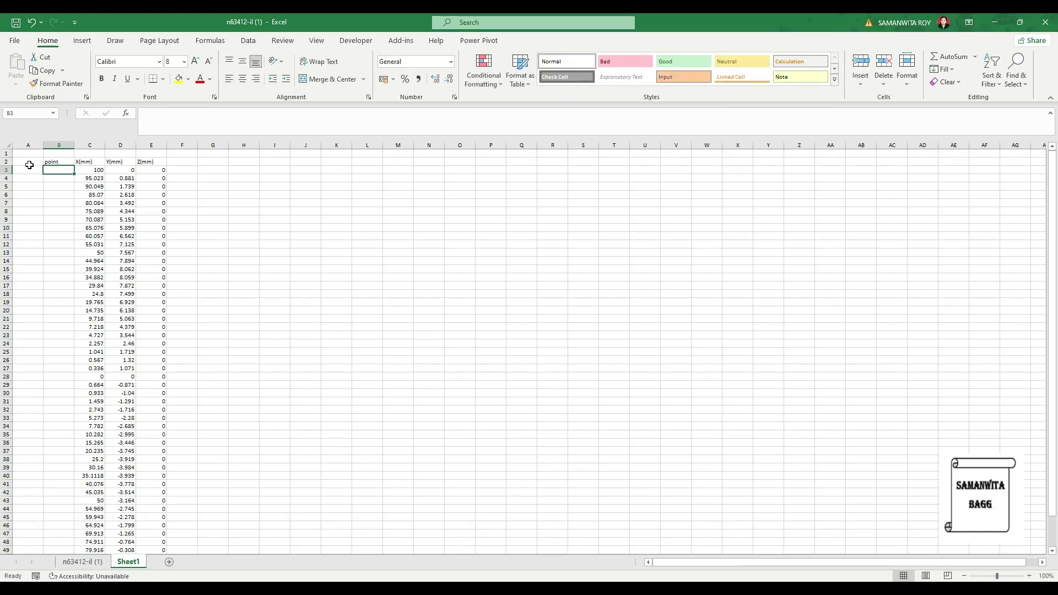
left_click(30, 164)
type("po")
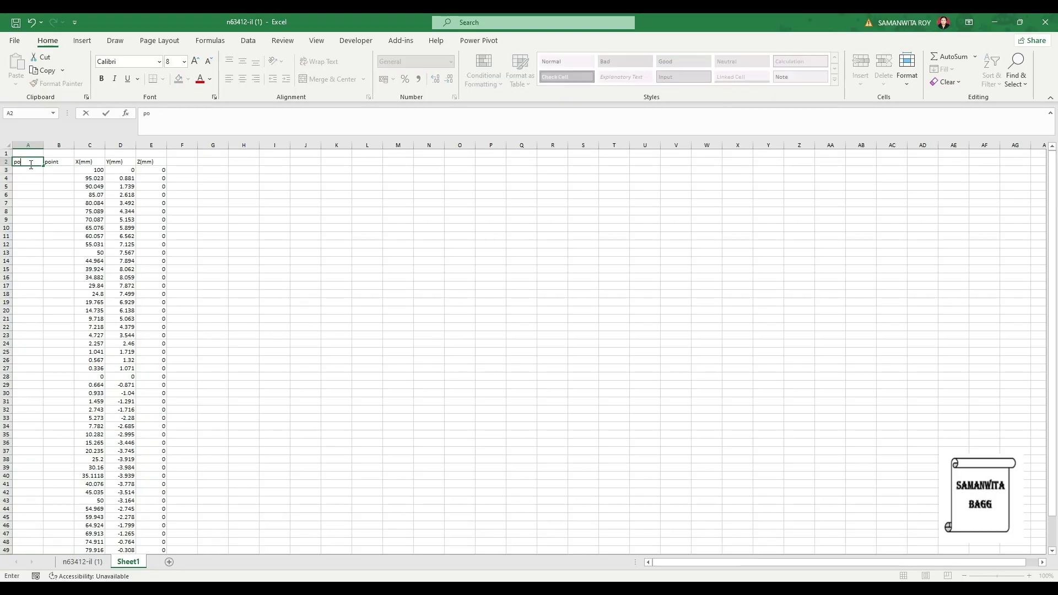
type("sition")
left_click(45, 182)
Step: Number the coordinate rows in the point column as a series from 1 to 51 in B3:B53
left_click(57, 171)
type("1")
key("Return")
type("2")
key("Return")
left_click(58, 171)
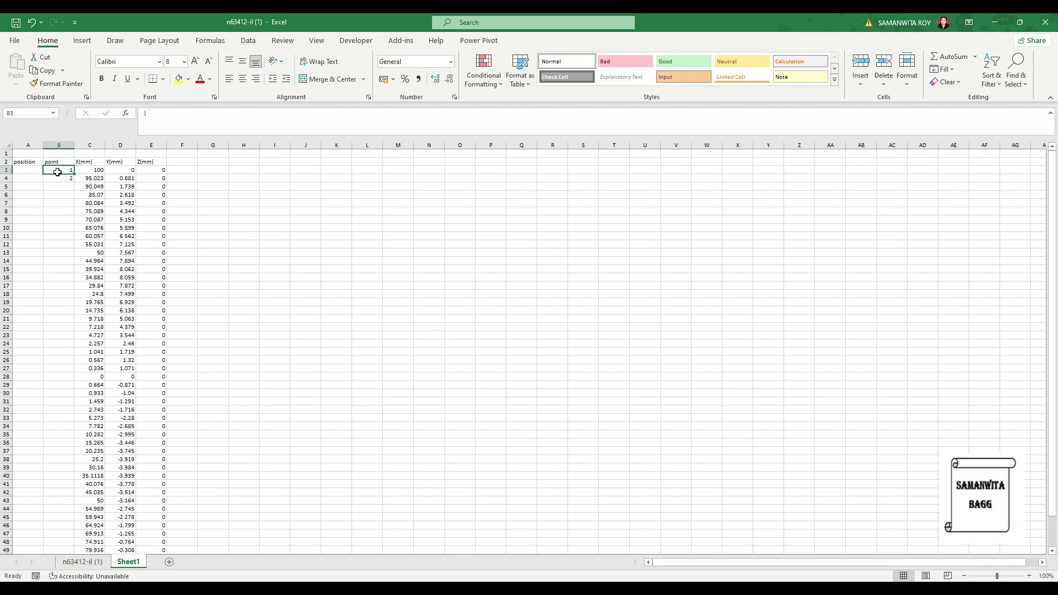
mouse_move(67, 168)
left_mouse_down()
mouse_move(75, 552)
mouse_move(75, 537)
left_mouse_up()
scroll(19, 371, "up", 2)
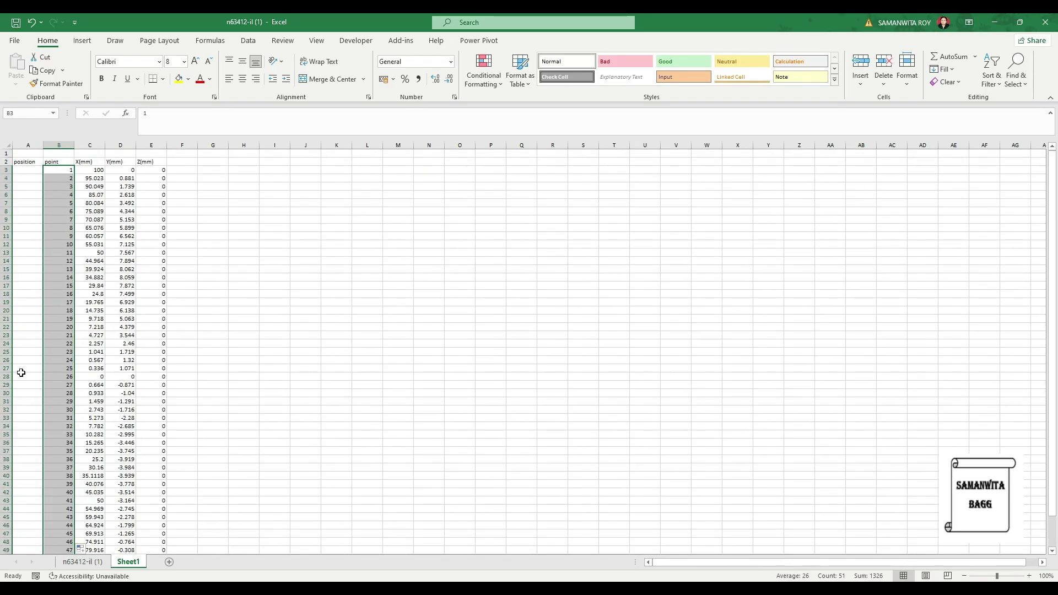
Step: Fill the position column with 1 for every coordinate row, from A3 to A53
left_click(27, 170)
type("1")
key("Return")
key("Return")
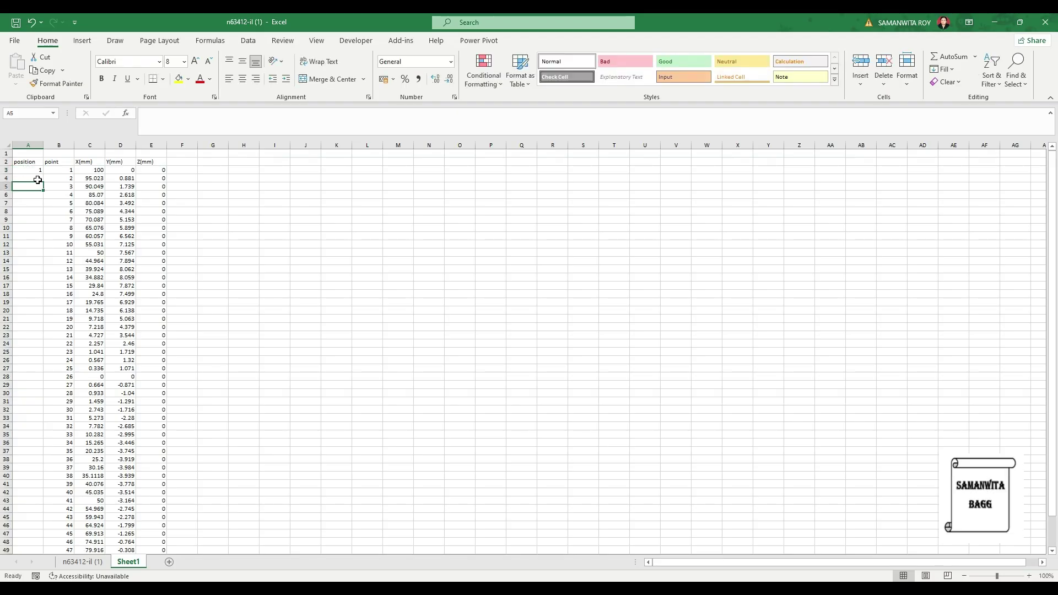
left_click_drag(36, 170, 28, 526)
left_click(32, 171)
left_click(344, 401)
scroll(202, 359, "up", 3)
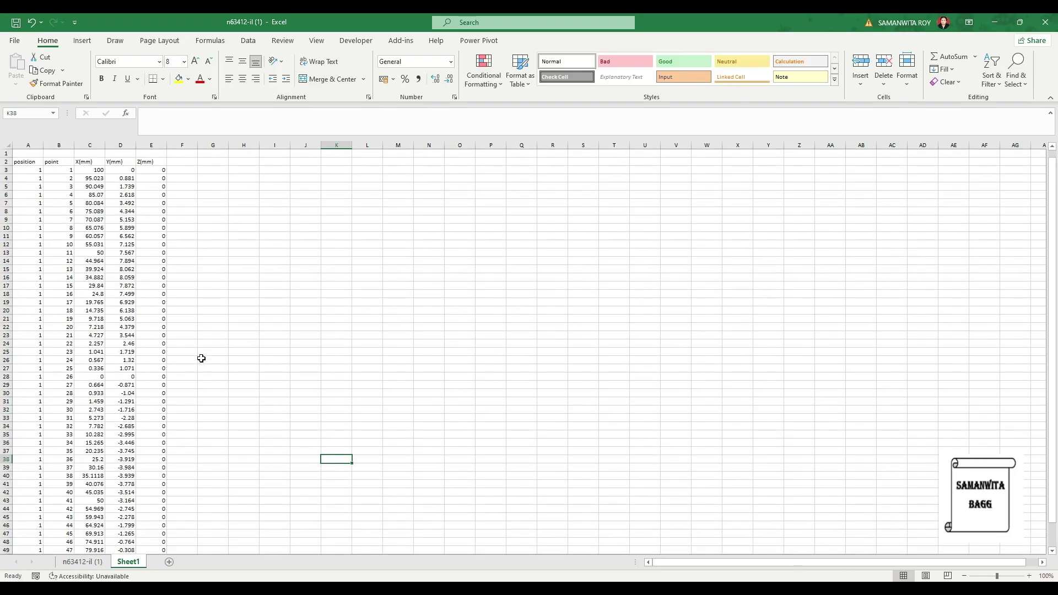
Step: Copy the coordinate rows A3:E53 without the headings and paste them into a blank Notepad document
left_click_drag(26, 171, 162, 521)
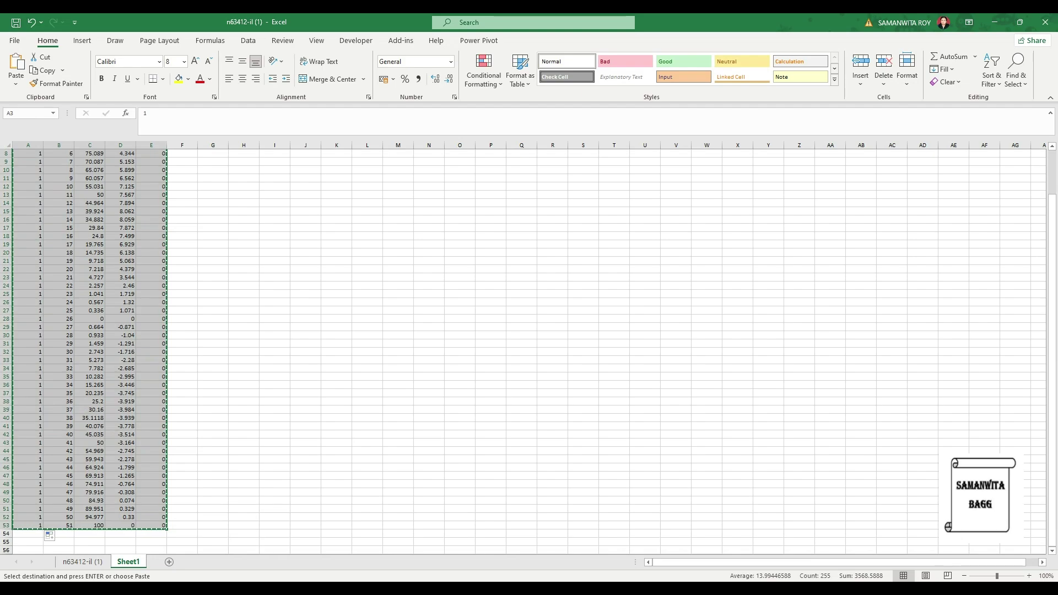
key("ctrl+c")
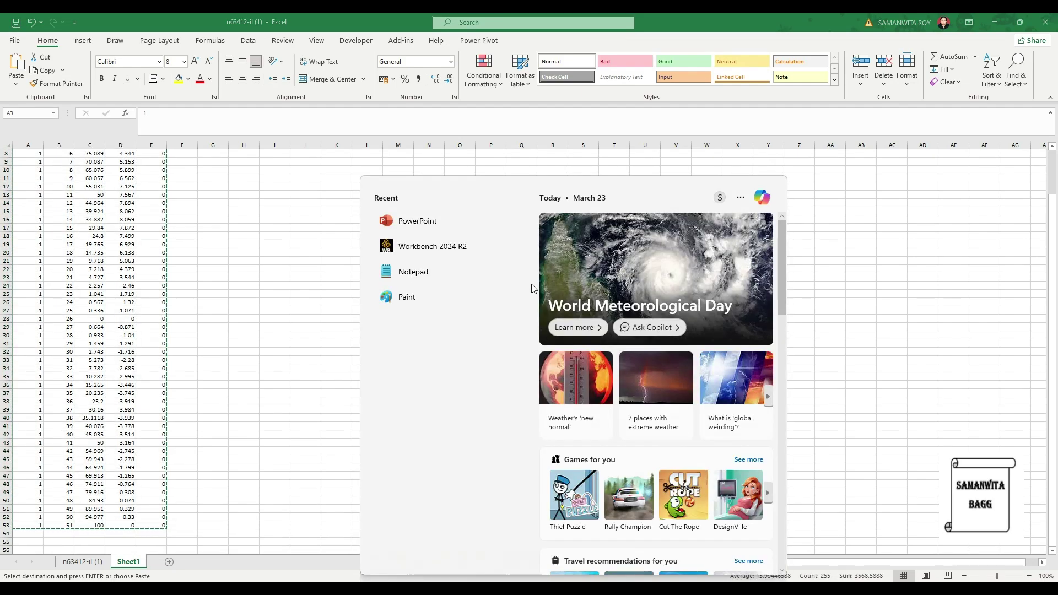
left_click(428, 274)
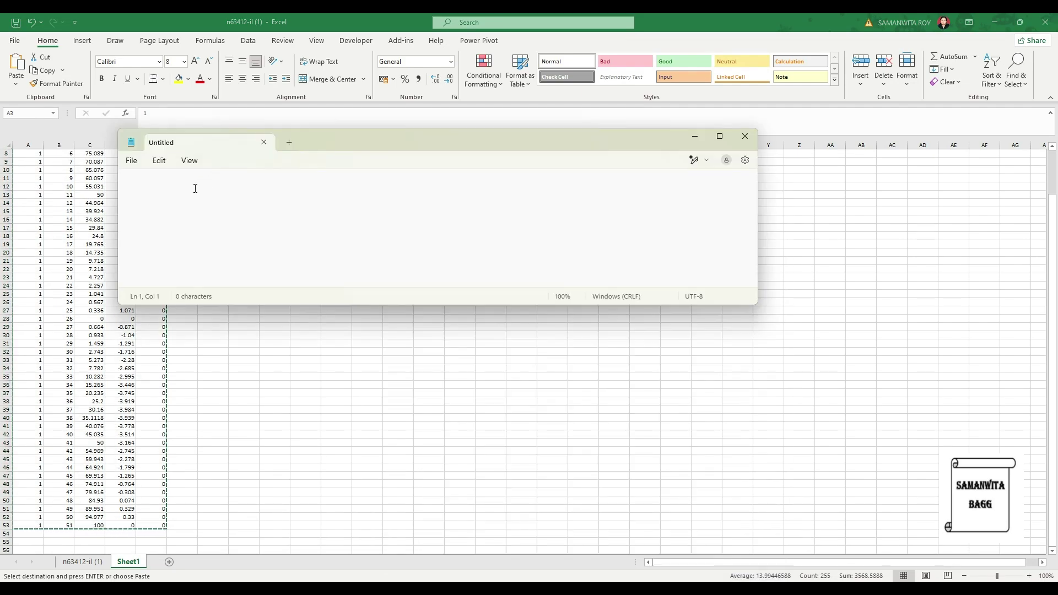
key("ctrl+v")
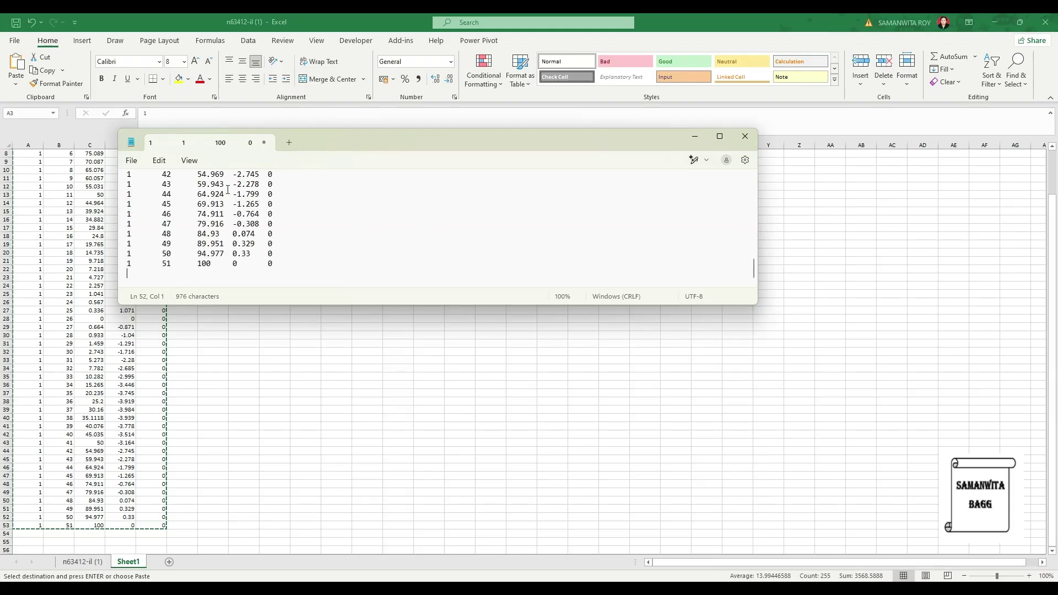
left_click(720, 137)
scroll(247, 144, "up", 14)
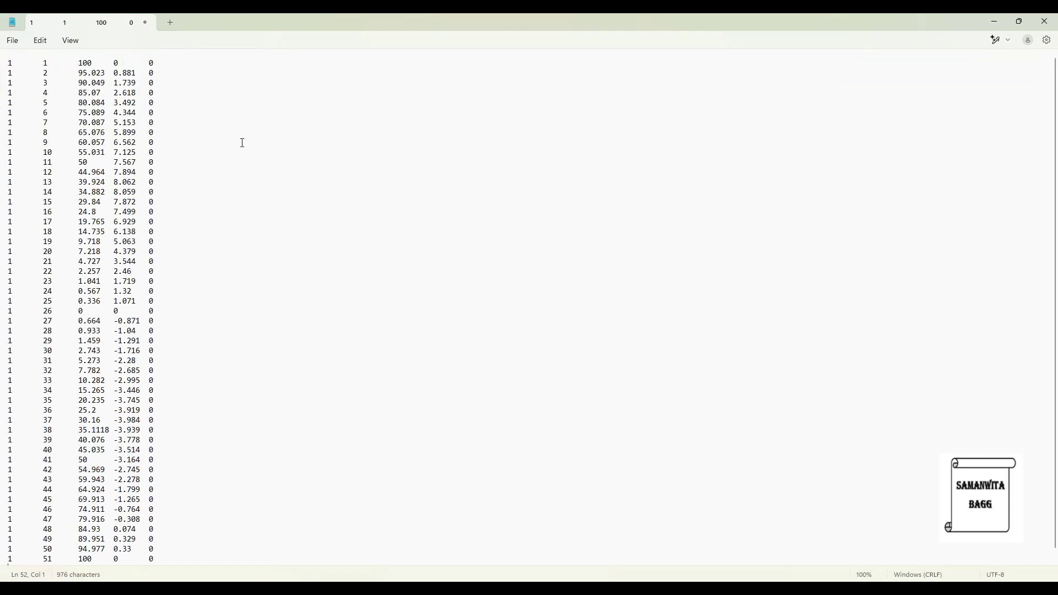
Step: Save the text document to the Desktop as naca 63412 in .txt format and close Notepad
key("ctrl+s")
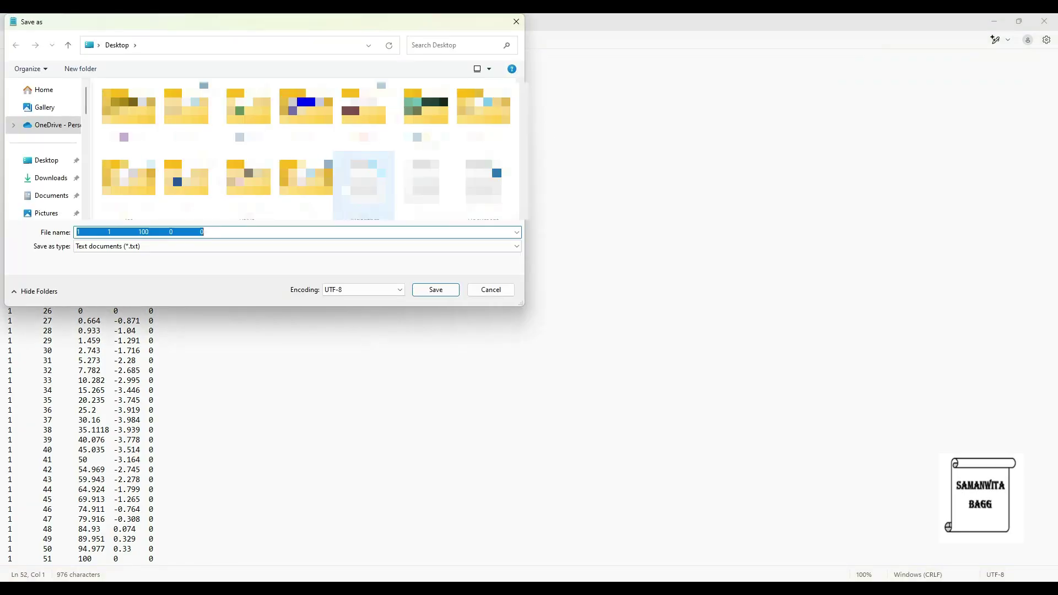
type("nac")
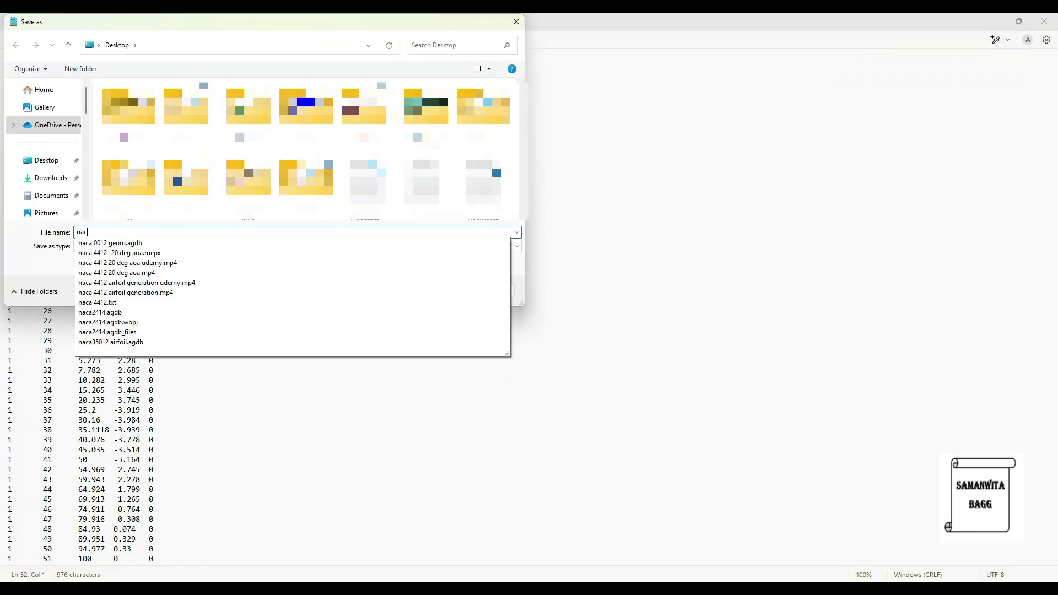
type("a ")
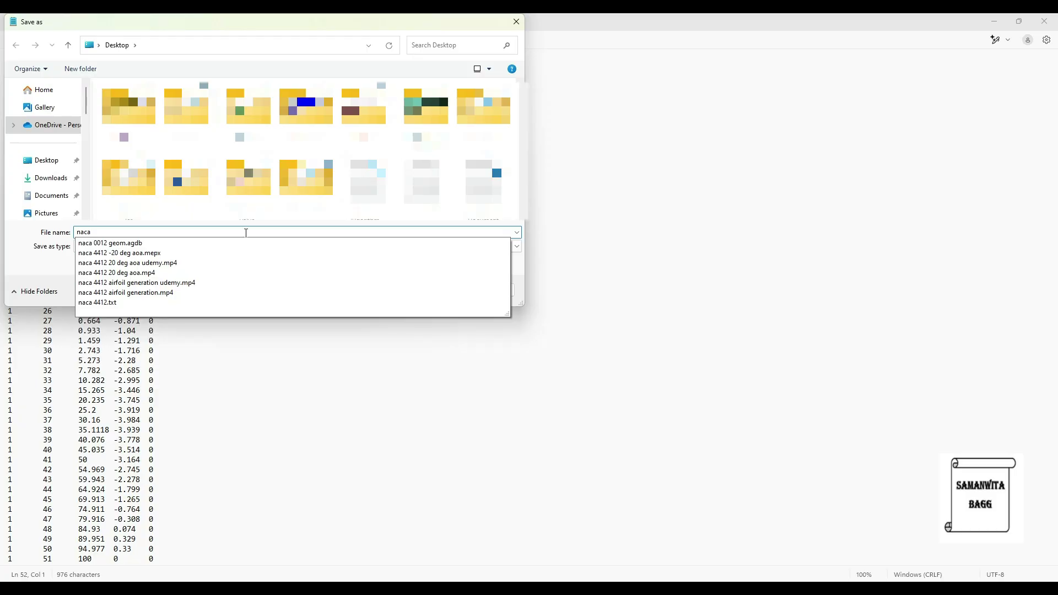
type("63412")
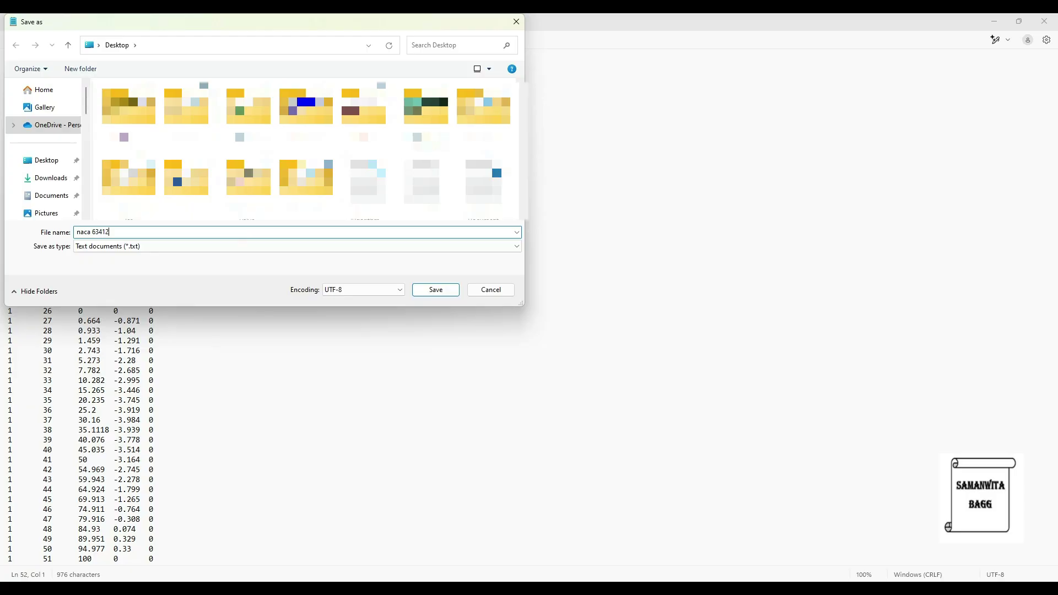
key("Return")
left_click(1045, 21)
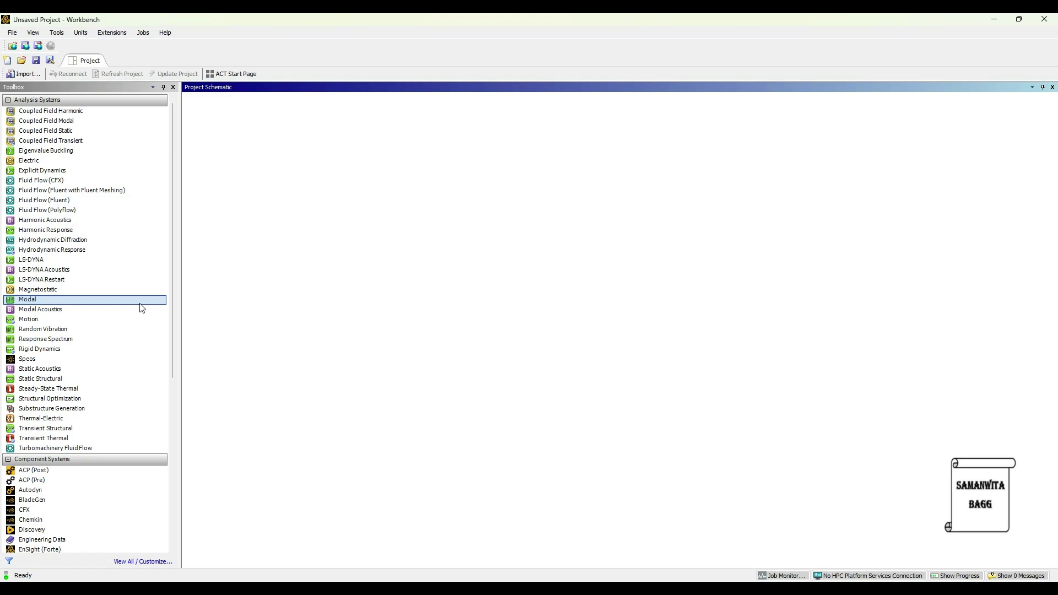
Step: In Ansys Workbench, add a Geometry component system to the project schematic and open its geometry cell as a new DesignModeler geometry
scroll(97, 468, "down", 3)
scroll(91, 482, "down", 1)
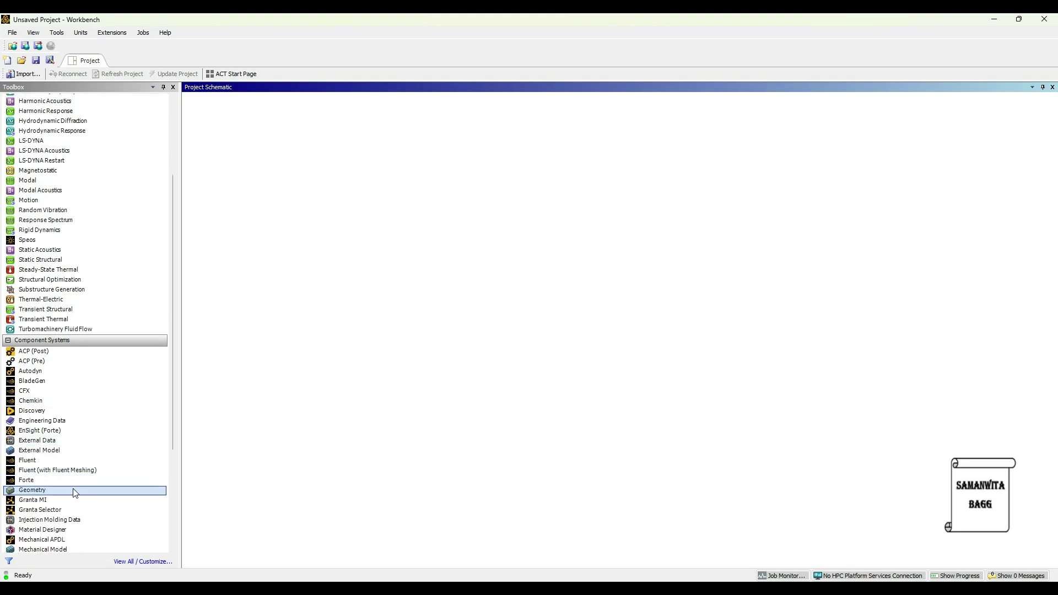
double_click(49, 490)
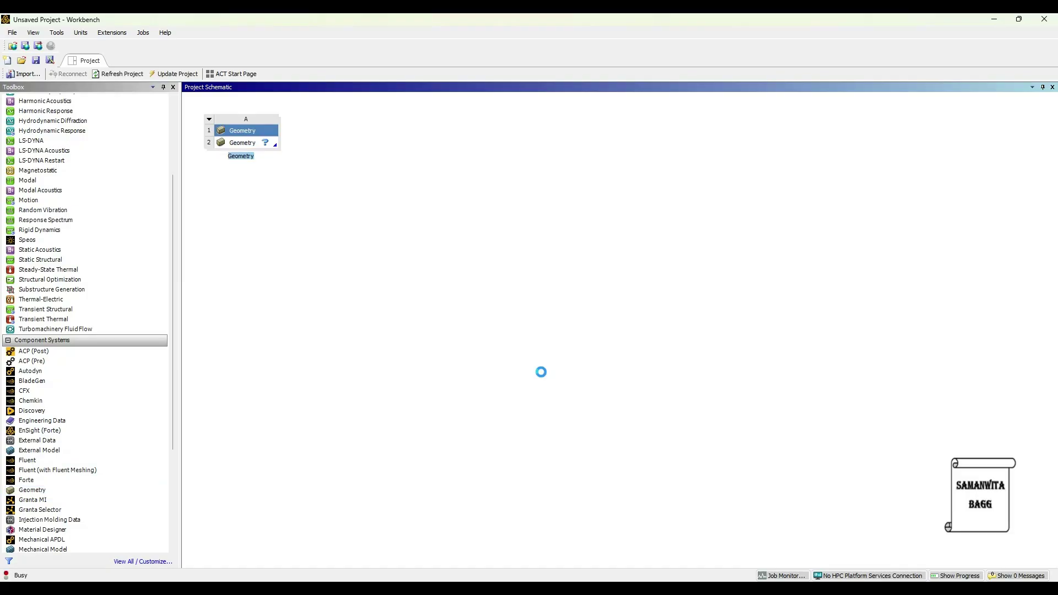
right_click(247, 143)
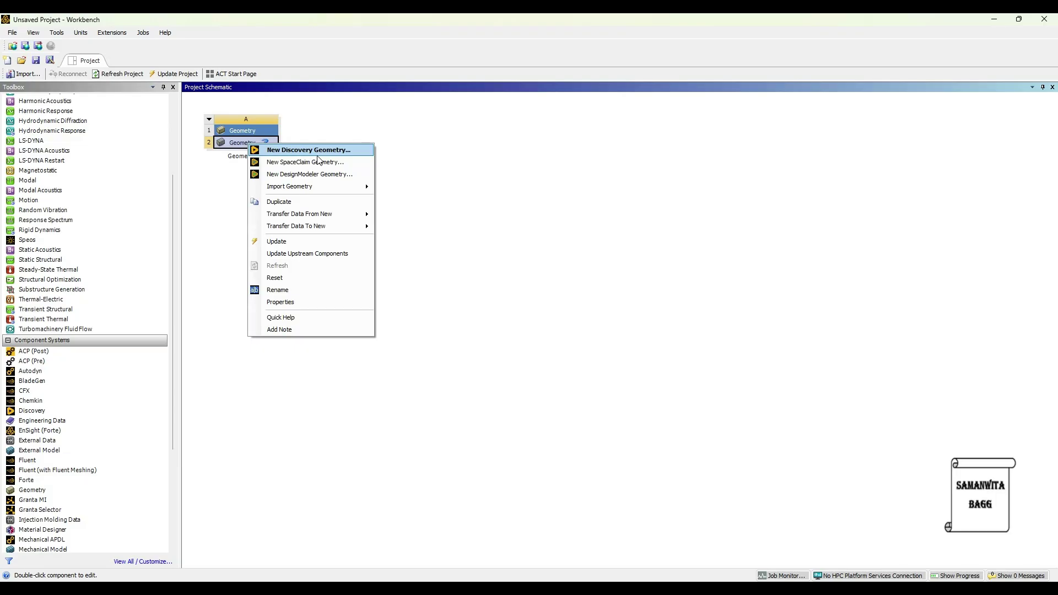
left_click(317, 173)
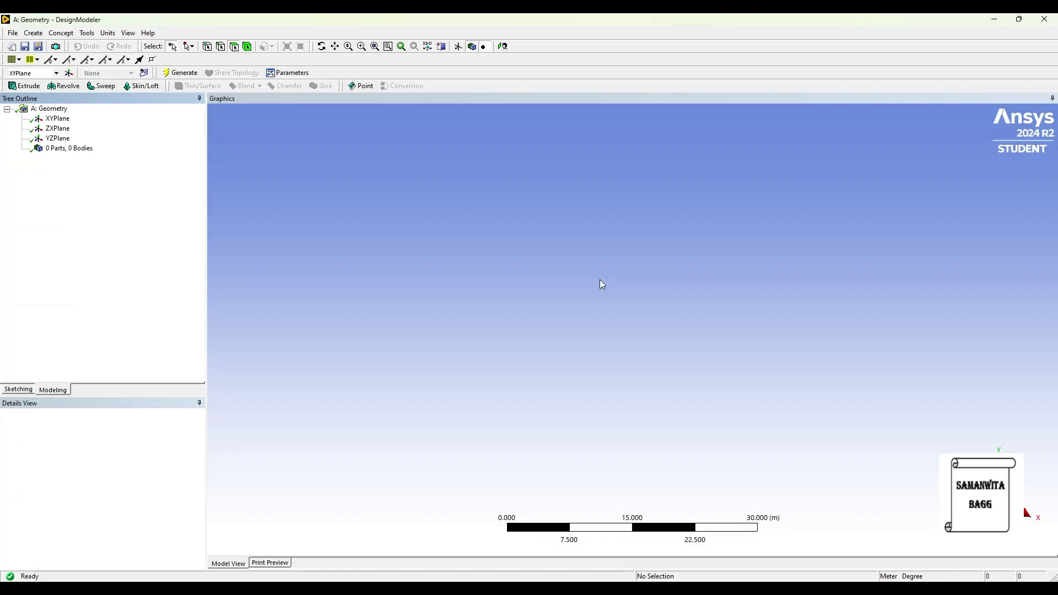
Step: Set the length unit to Millimeter and view the XYPlane face-on
left_click(108, 33)
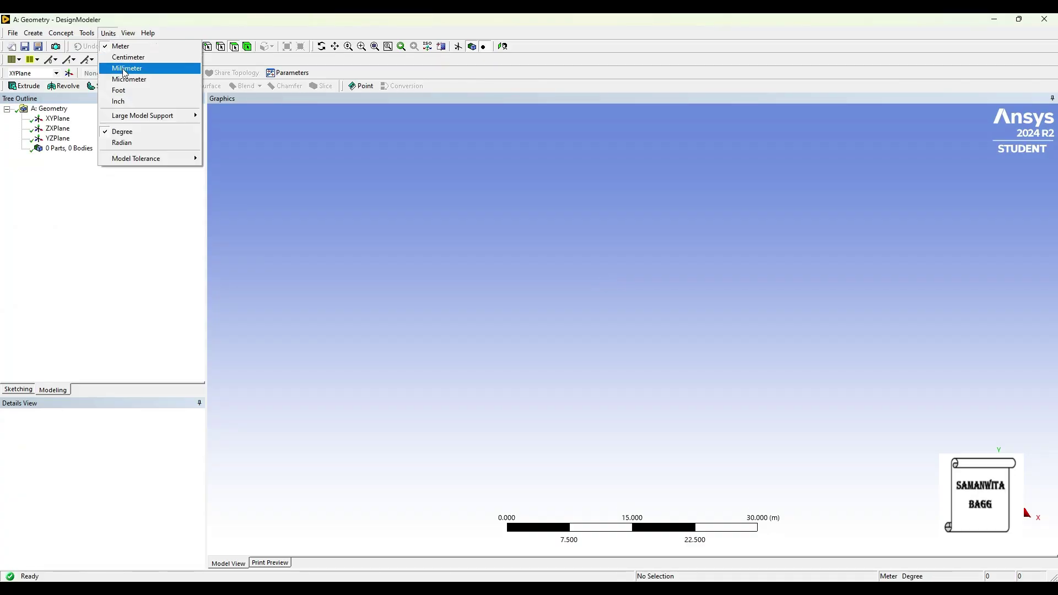
left_click(119, 69)
left_click(63, 119)
left_click(503, 46)
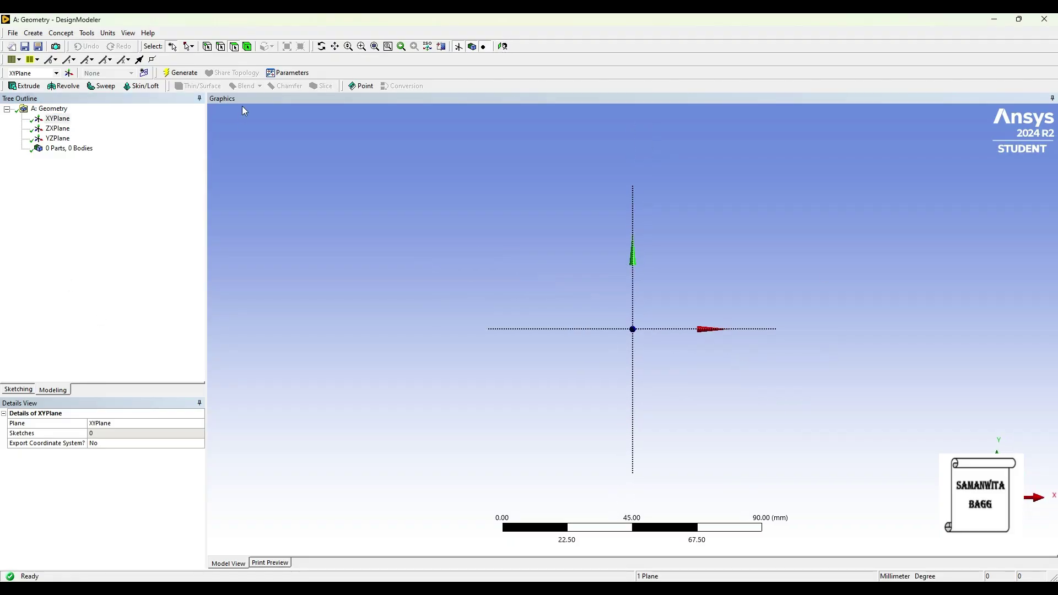
Step: Generate construction points on the XYPlane from the coordinates file naca 63412.txt
left_click(359, 87)
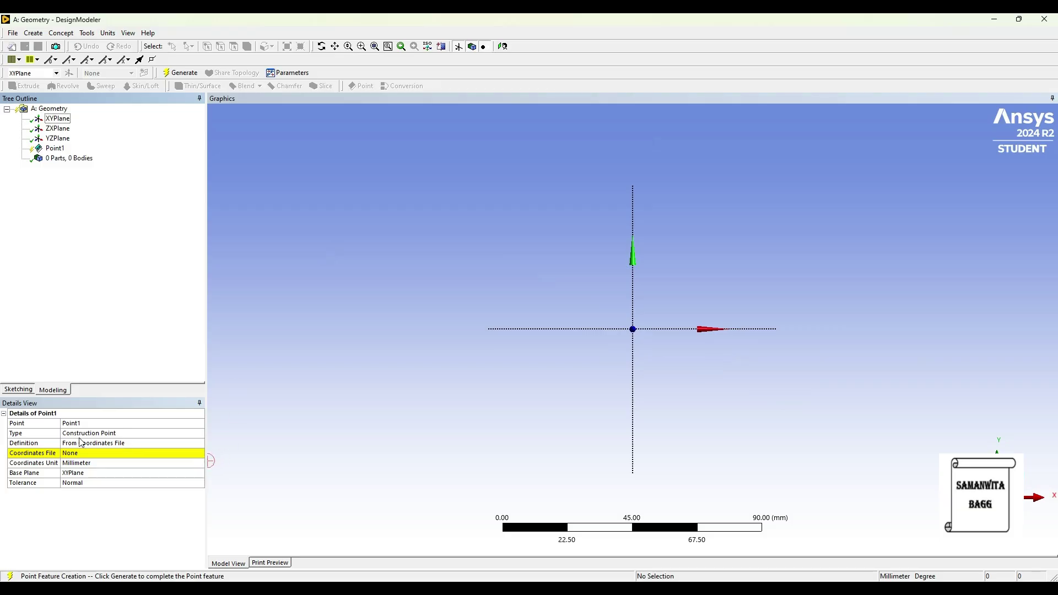
left_click(197, 455)
left_click(200, 454)
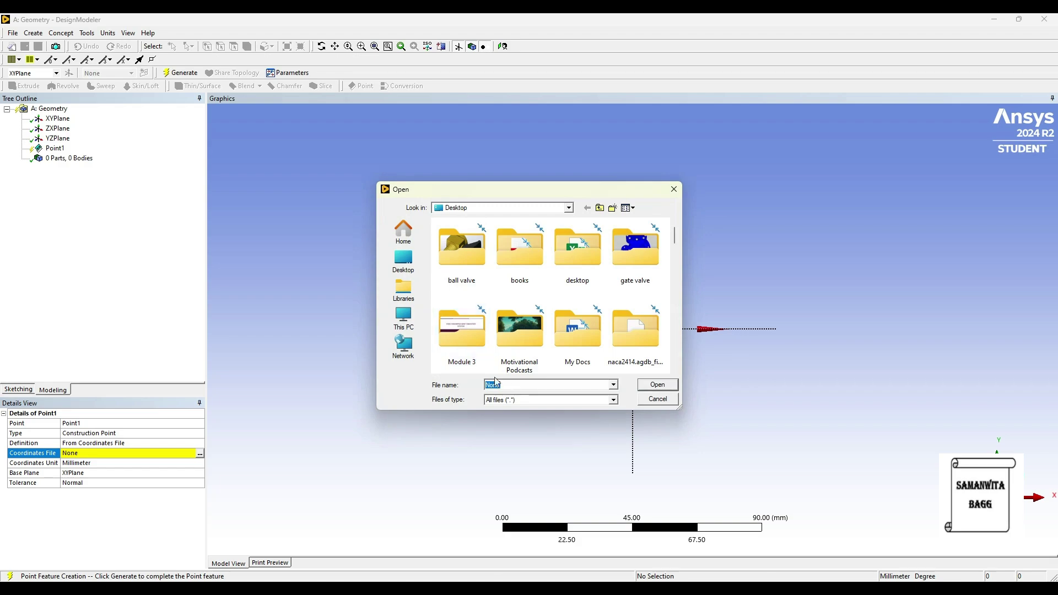
type("naca ")
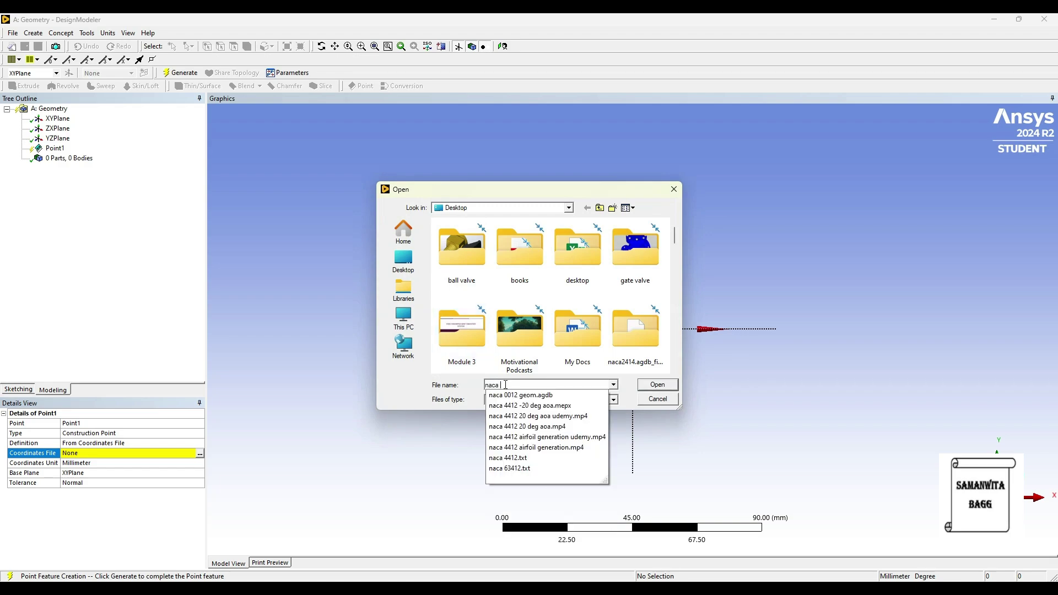
type("63")
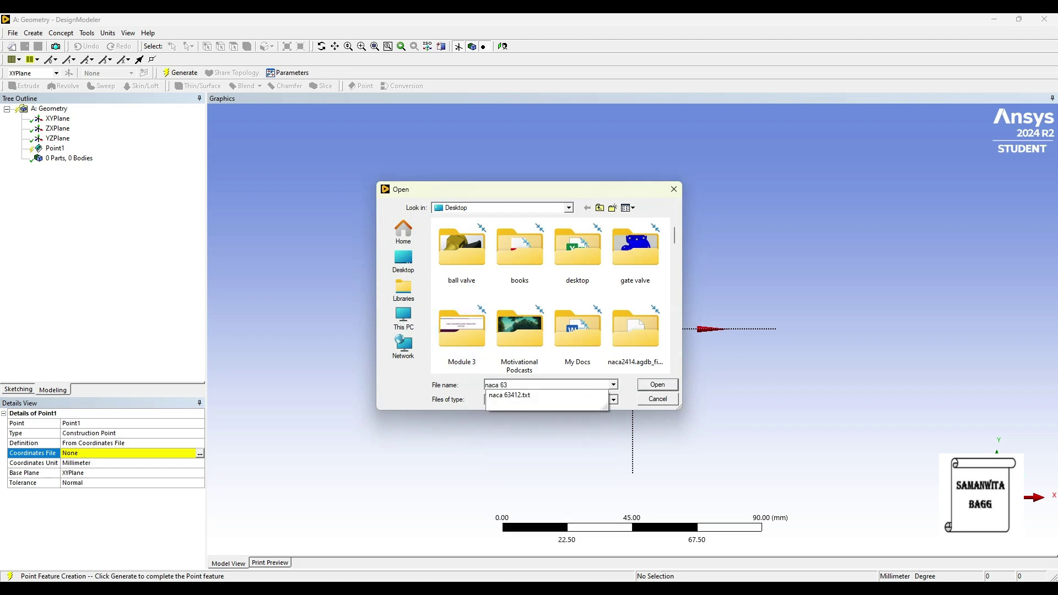
key("Down")
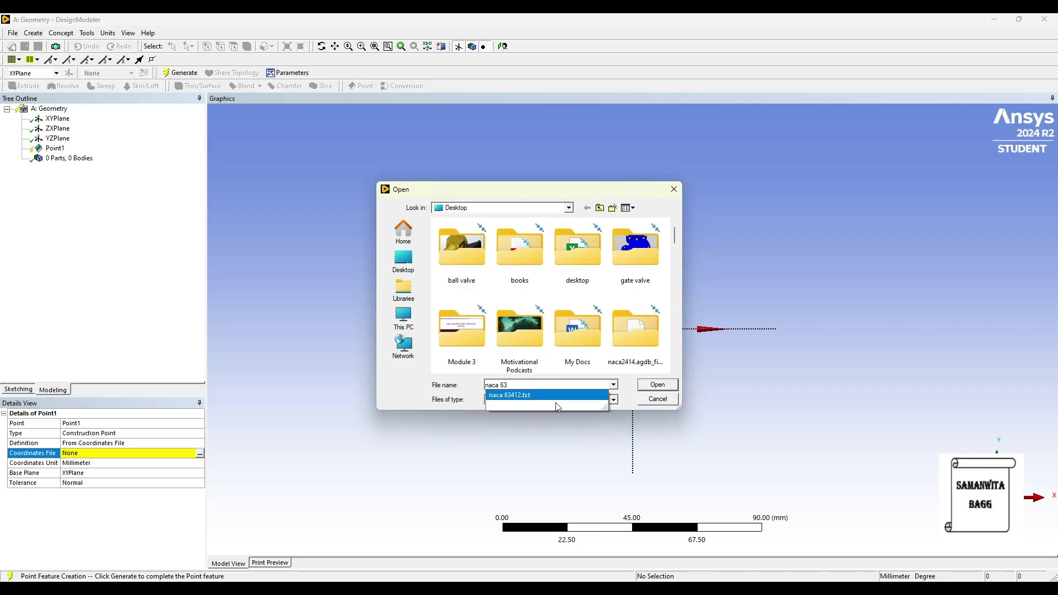
key("Return")
key("Return")
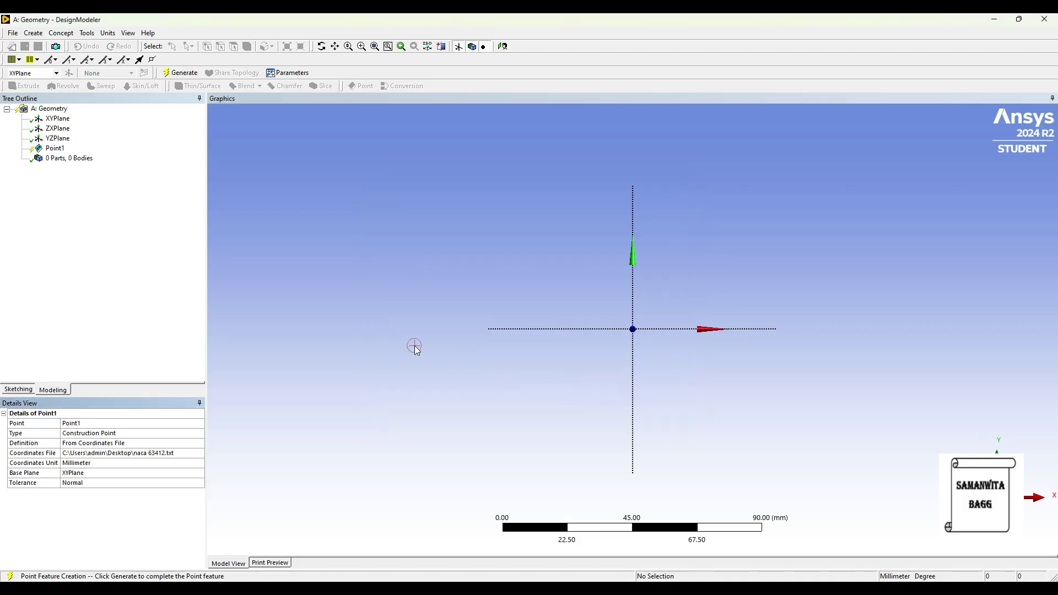
left_click(180, 72)
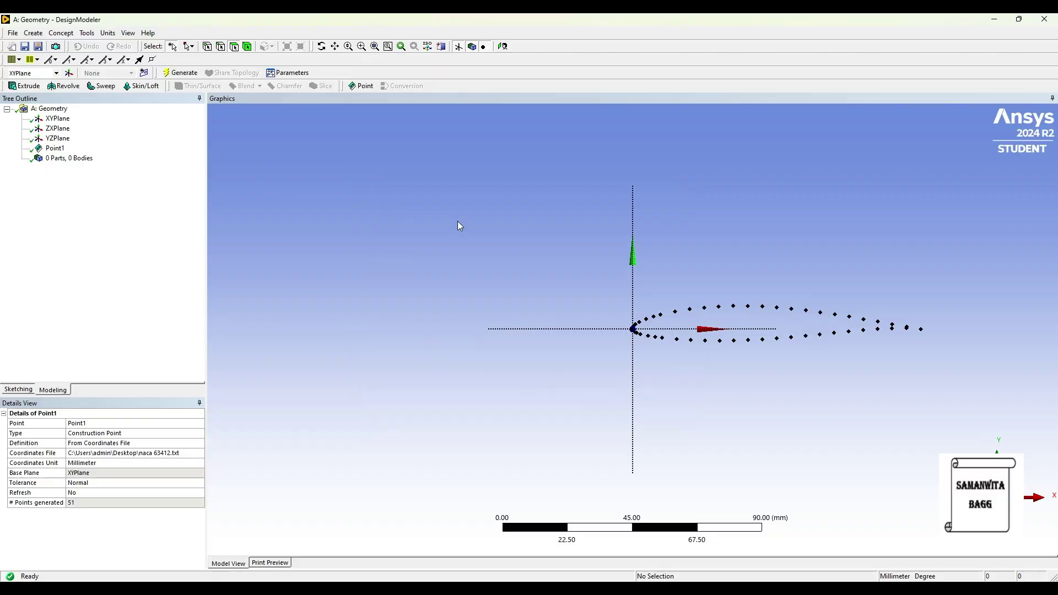
Step: Start a 3D Curve and set its definition to Point Selection
scroll(748, 366, "up", 2)
middle_click_drag(848, 387, 576, 382, "ctrl")
scroll(576, 382, "up", 2)
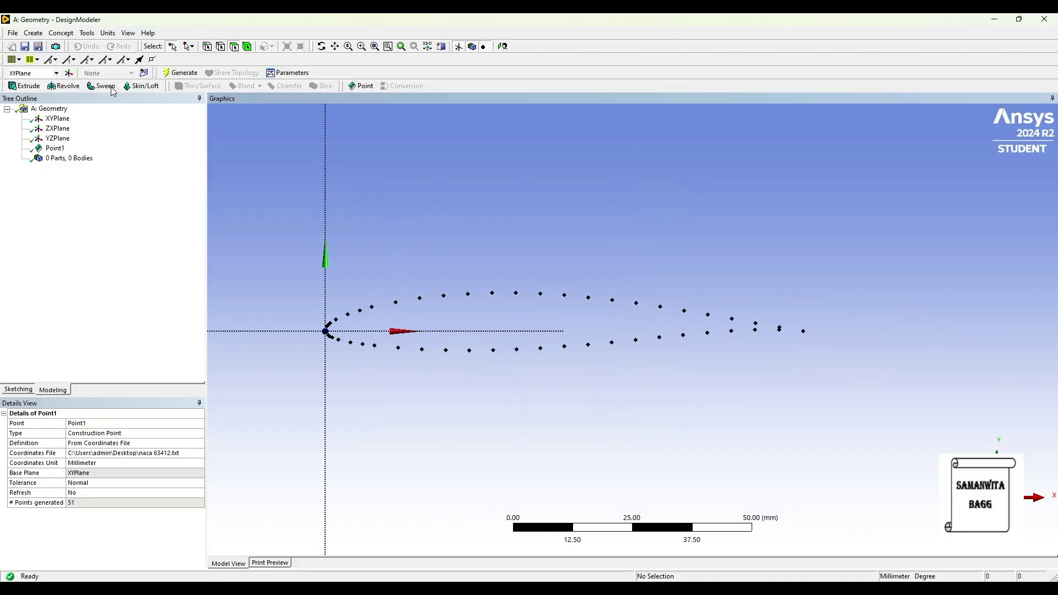
left_click(62, 33)
left_click(91, 83)
left_click(160, 433)
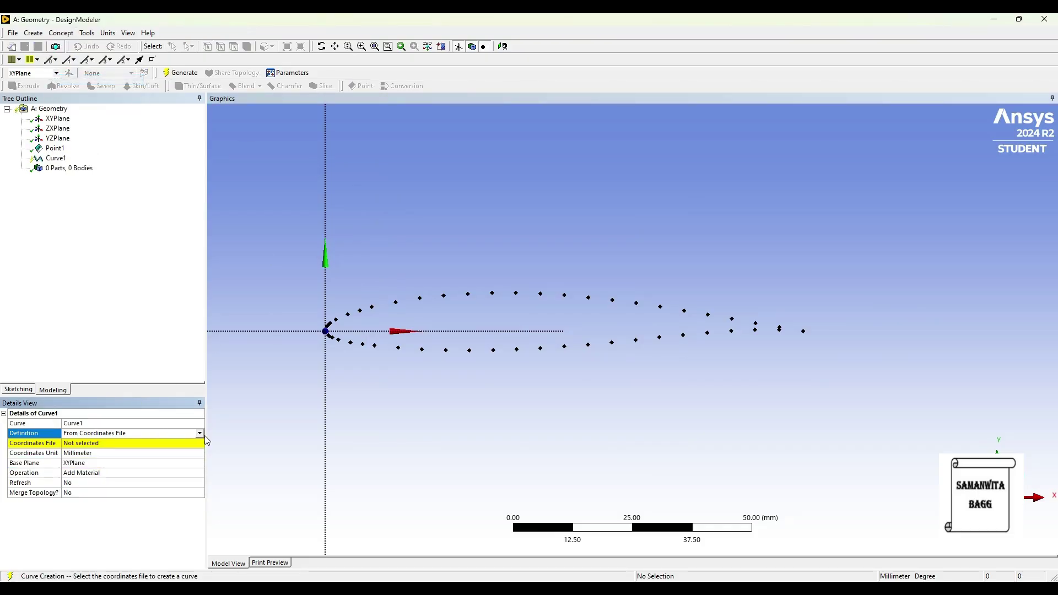
left_click(200, 433)
left_click(110, 441)
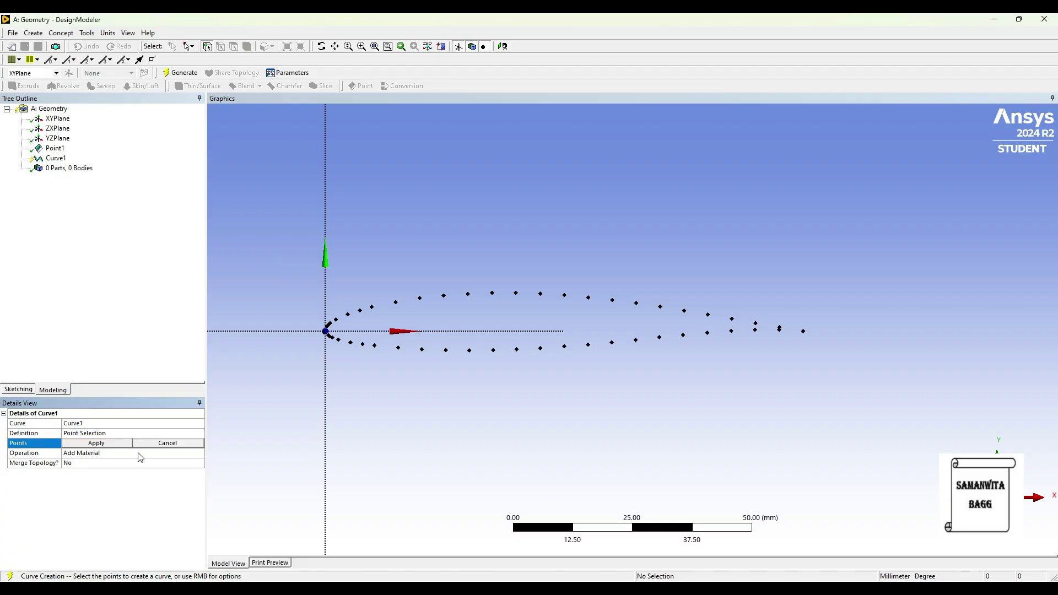
Step: Select the airfoil's upper-surface points in order for the curve, from the trailing edge to the leading edge at the origin
scroll(659, 381, "up", 3)
scroll(988, 341, "up", 2)
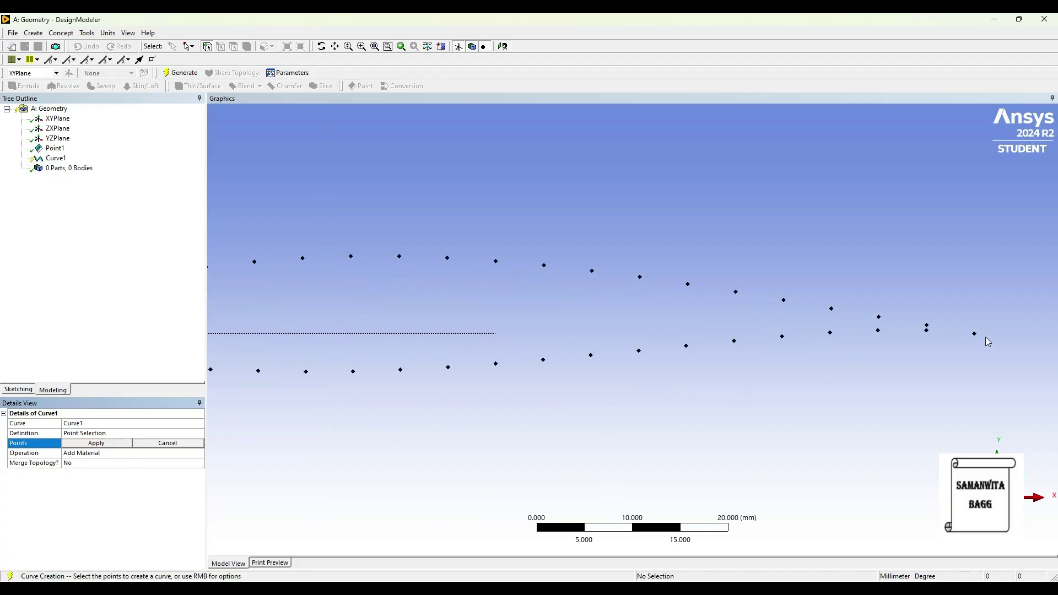
left_click(975, 334)
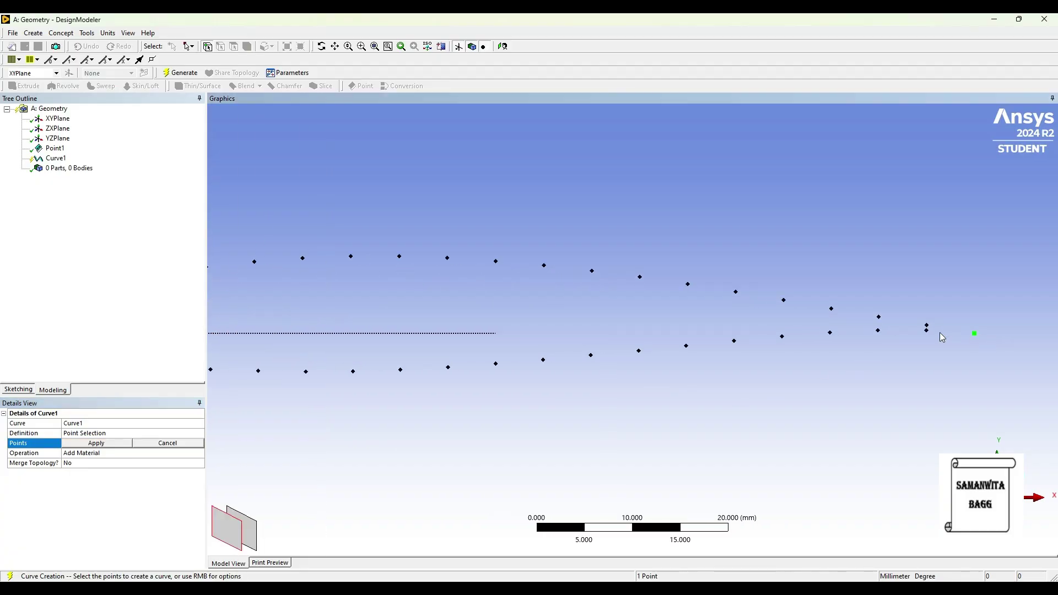
left_click(927, 326, "ctrl")
left_click(879, 317, "ctrl")
left_click(832, 309, "ctrl")
left_click(784, 300, "ctrl")
left_click(736, 293, "ctrl")
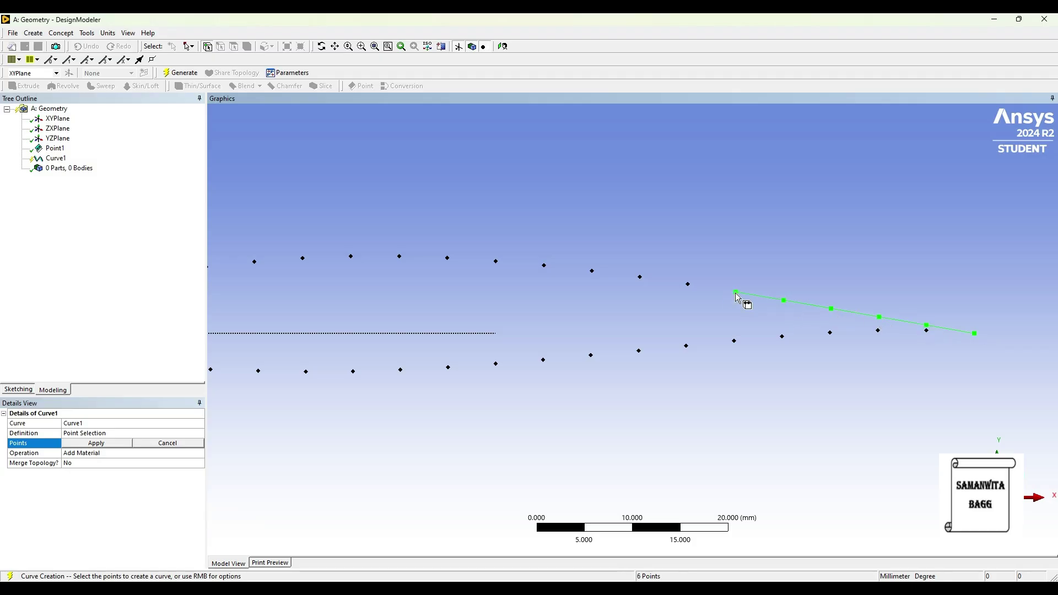
left_click(688, 284, "ctrl")
left_click(640, 278, "ctrl")
left_click(592, 270, "ctrl")
left_click(544, 265, "ctrl")
left_click(496, 261, "ctrl")
left_click(448, 258, "ctrl")
left_click(400, 256, "ctrl")
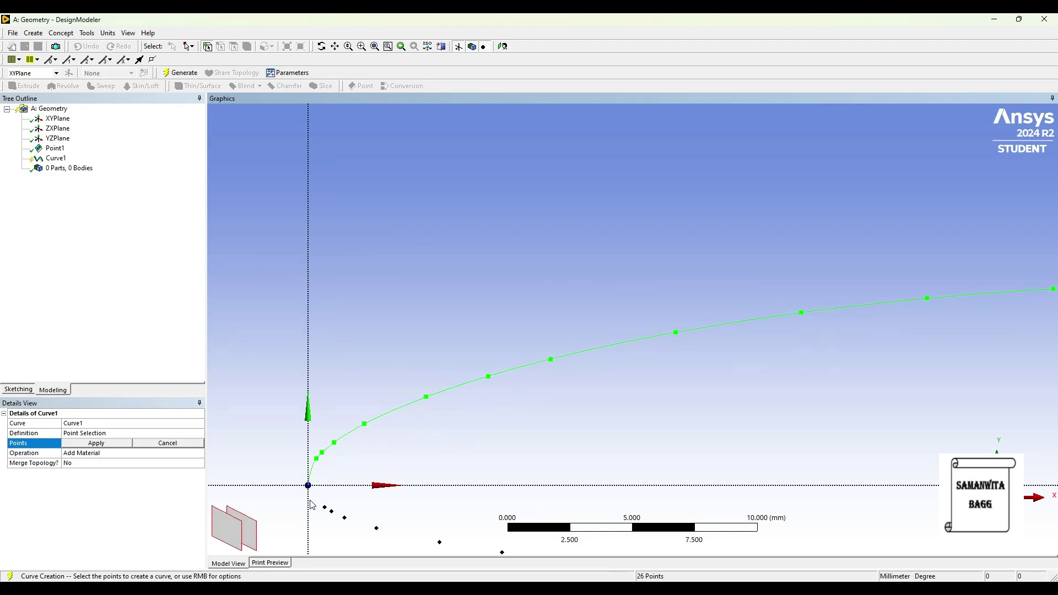
Step: Add the lower-surface points to the curve selection in order, from the leading edge back towards the trailing edge
left_click(325, 508, "ctrl")
left_click(332, 512, "ctrl")
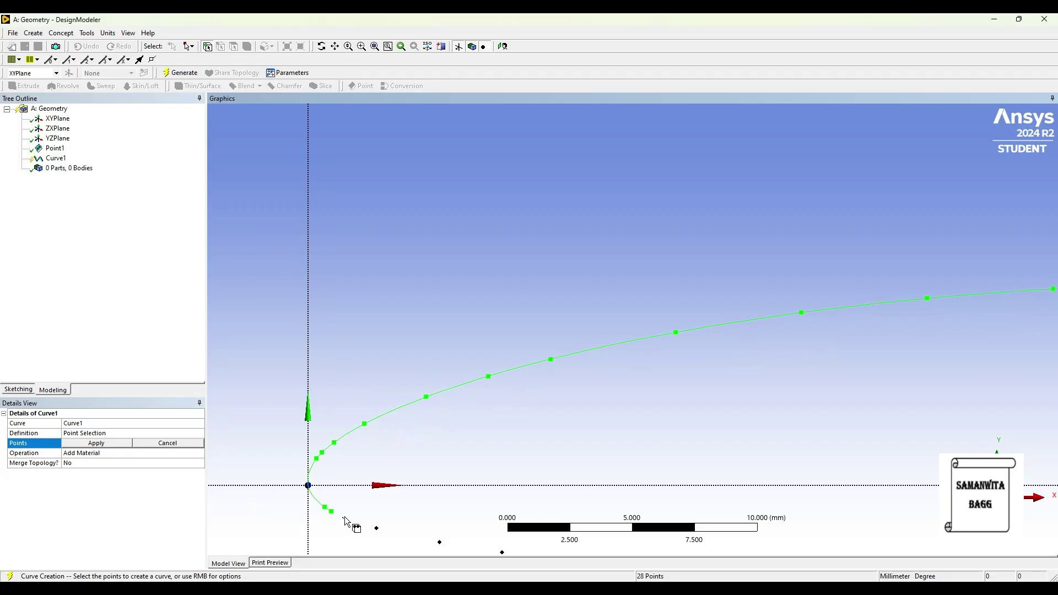
left_click(344, 518, "ctrl")
left_click(377, 528, "ctrl")
left_click(440, 542, "ctrl")
left_click(503, 552, "ctrl")
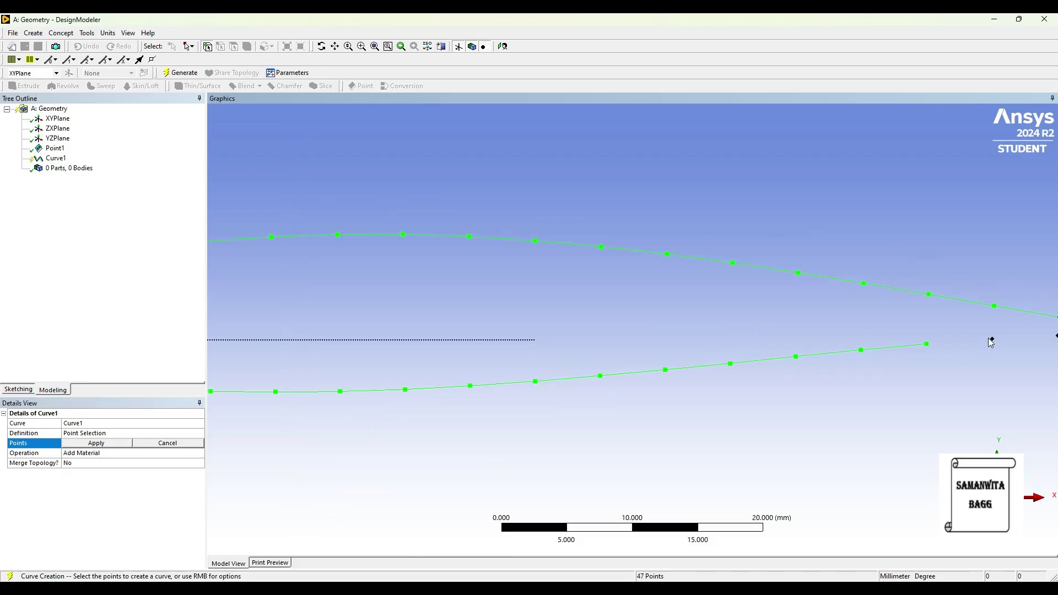
Step: Add the last two lower-surface points near the trailing edge, apply the point selection and generate the airfoil curve
middle_click_drag(993, 338, 603, 413, "ctrl")
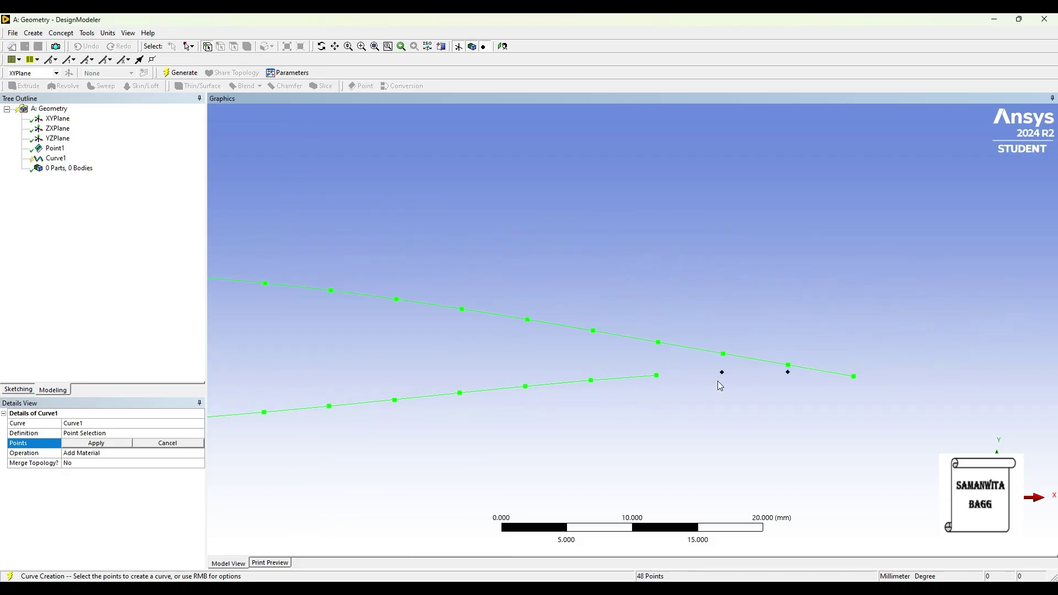
left_click(723, 372, "ctrl")
left_click(789, 373, "ctrl")
left_click(87, 445)
left_click(180, 73)
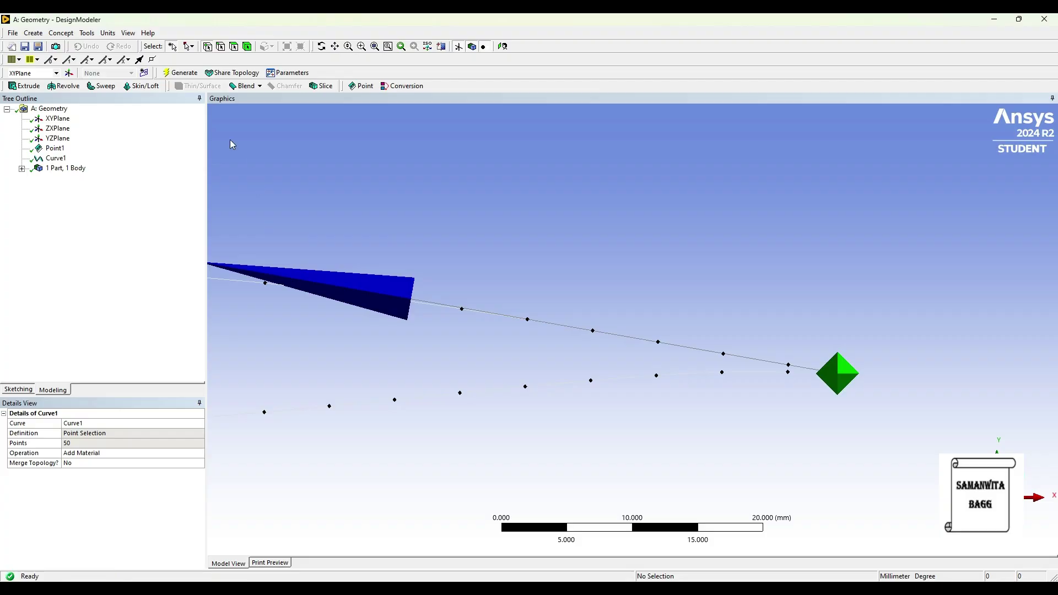
Step: Close the open trailing edge with a line from the last lower-surface point to the trailing-edge tip point and generate it
left_click(61, 33)
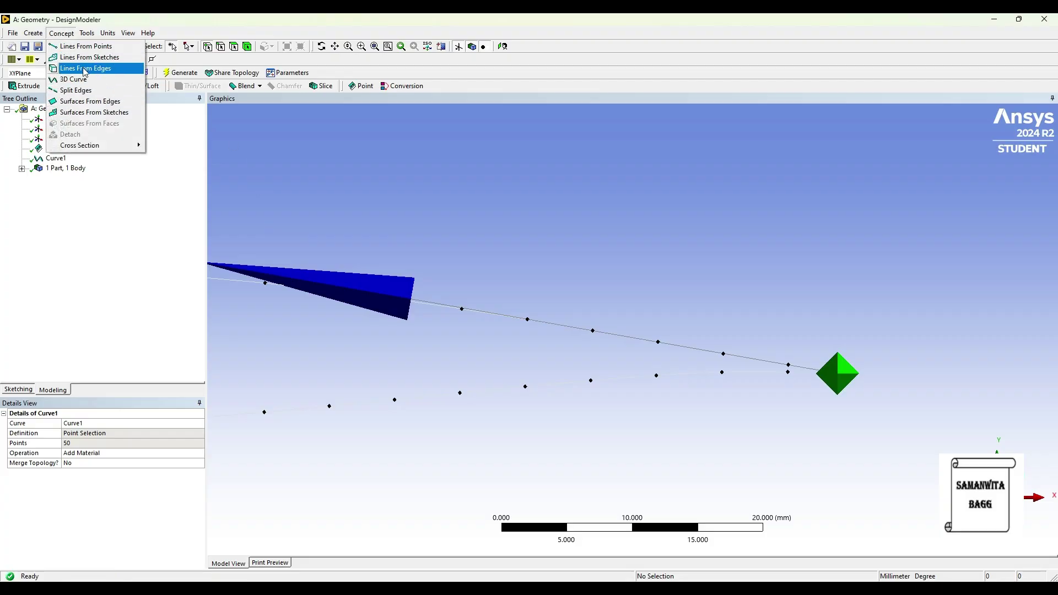
left_click(97, 47)
middle_click_drag(756, 262, 711, 265)
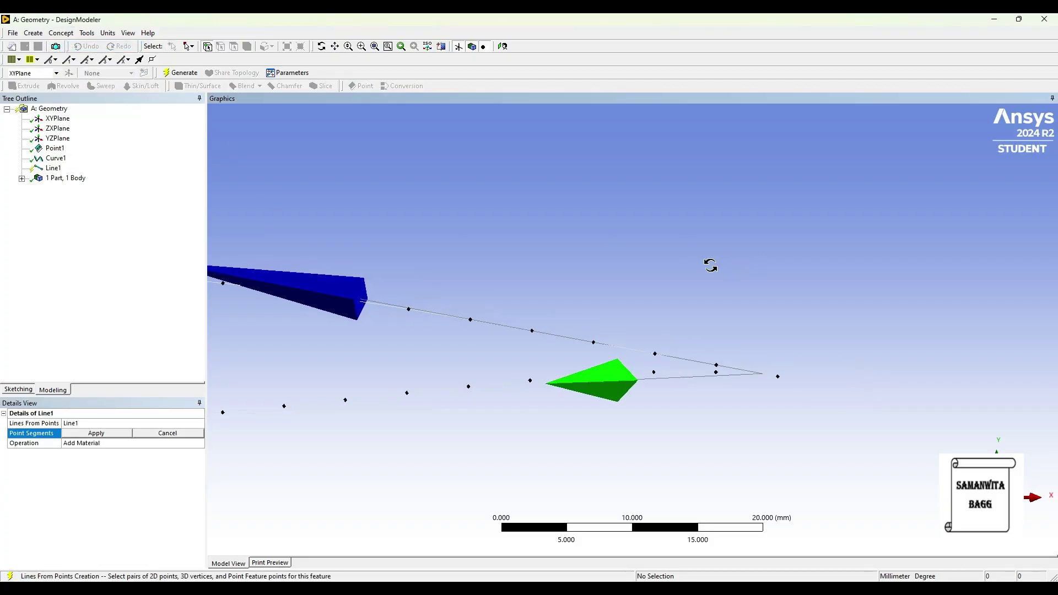
left_click(717, 373)
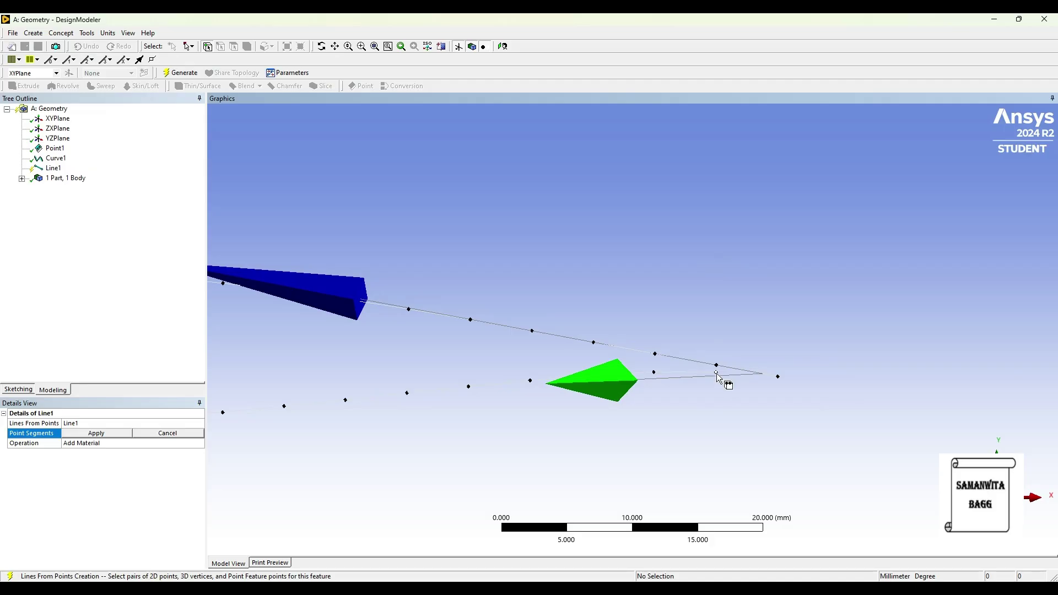
left_click(779, 378)
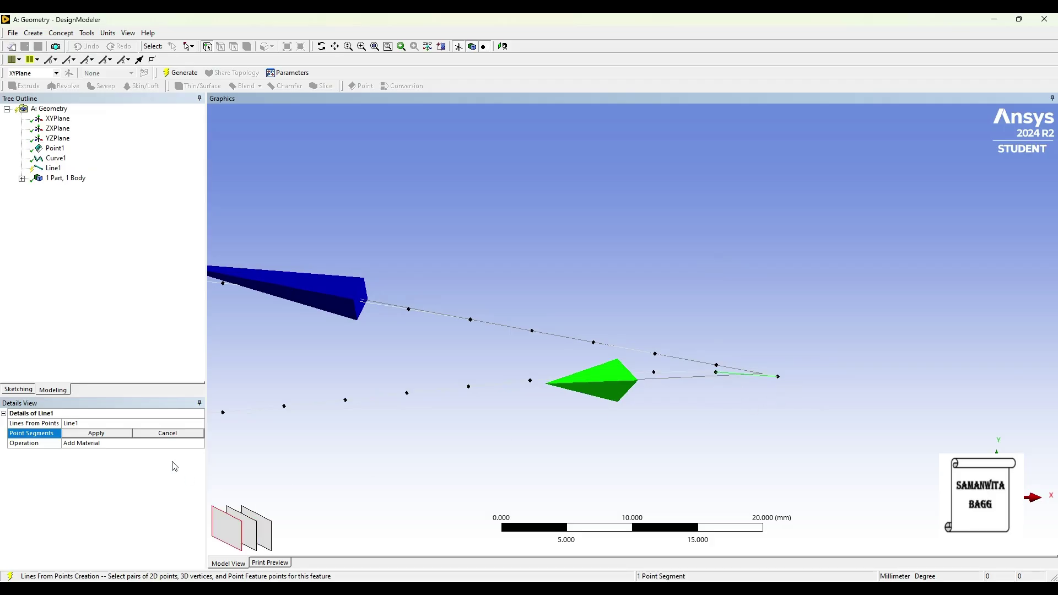
left_click(95, 434)
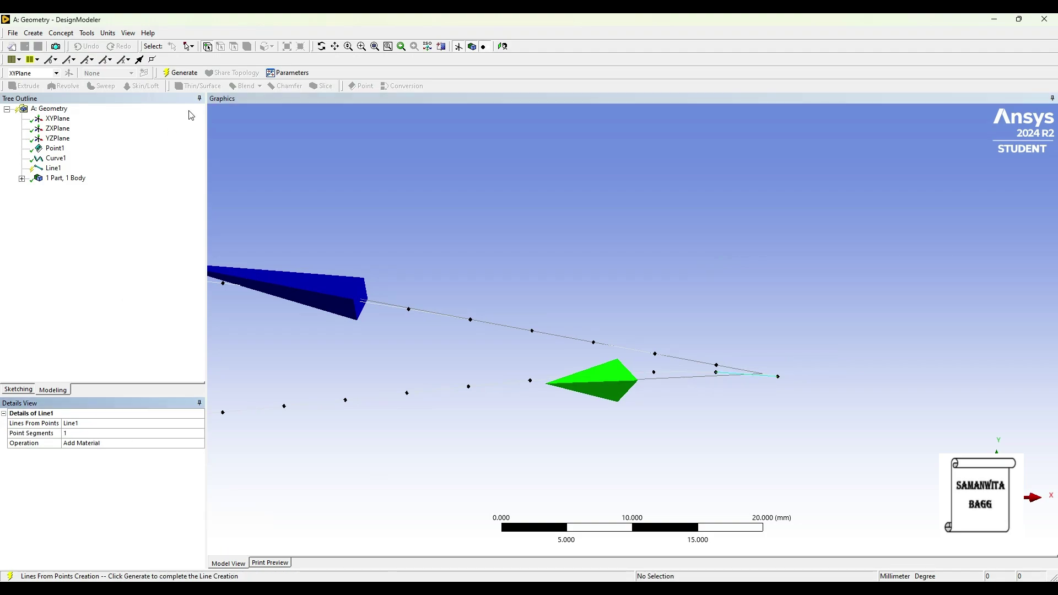
left_click(180, 73)
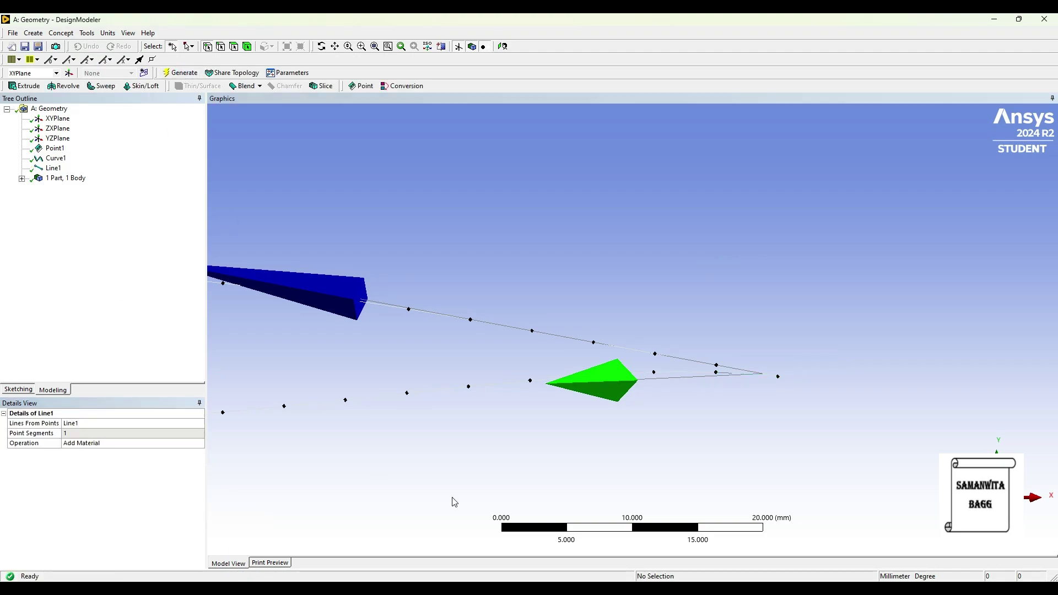
Step: Generate a surface from the airfoil curve and the trailing-edge closing line as its boundary edges
left_click(61, 33)
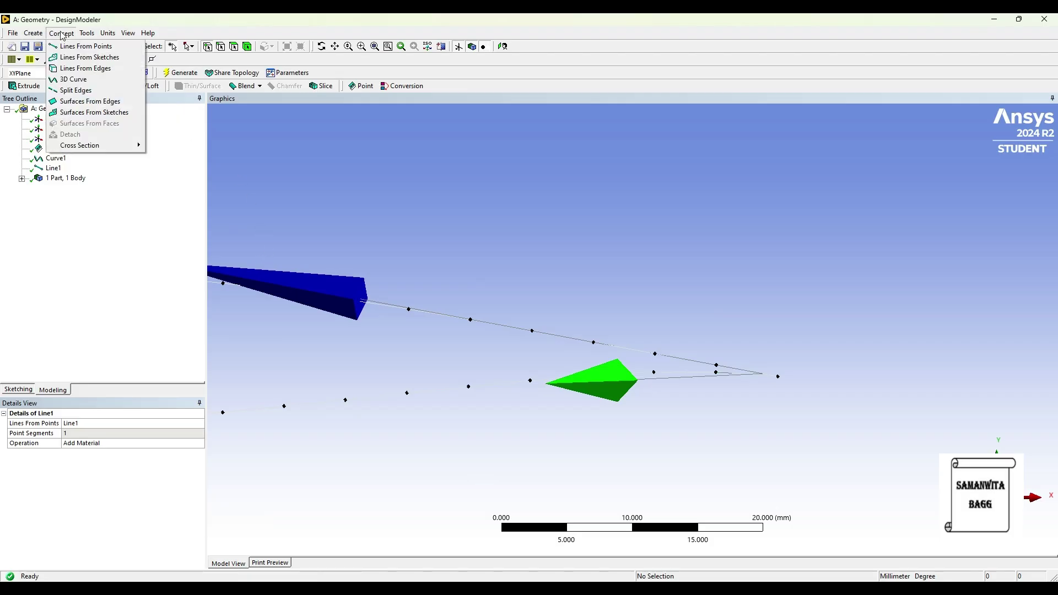
left_click(90, 101)
left_click(496, 327)
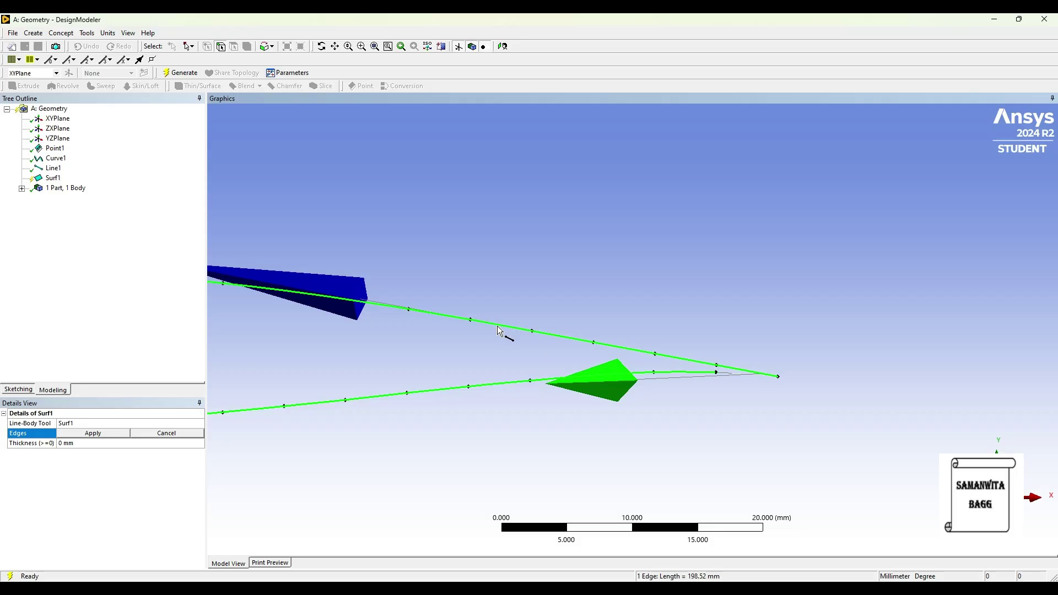
left_click(748, 376, "ctrl")
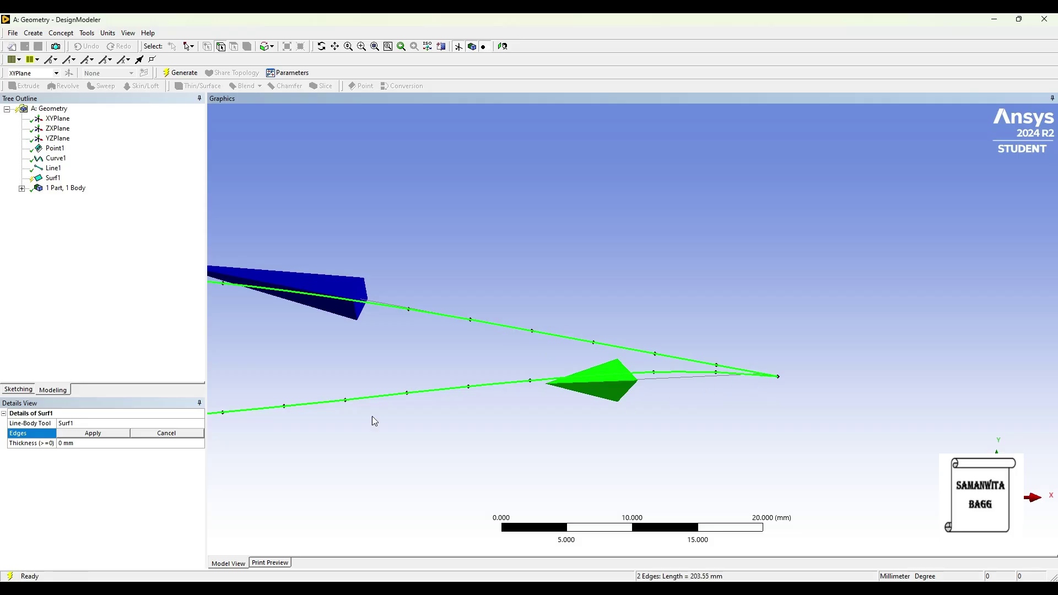
left_click(99, 435)
left_click(190, 73)
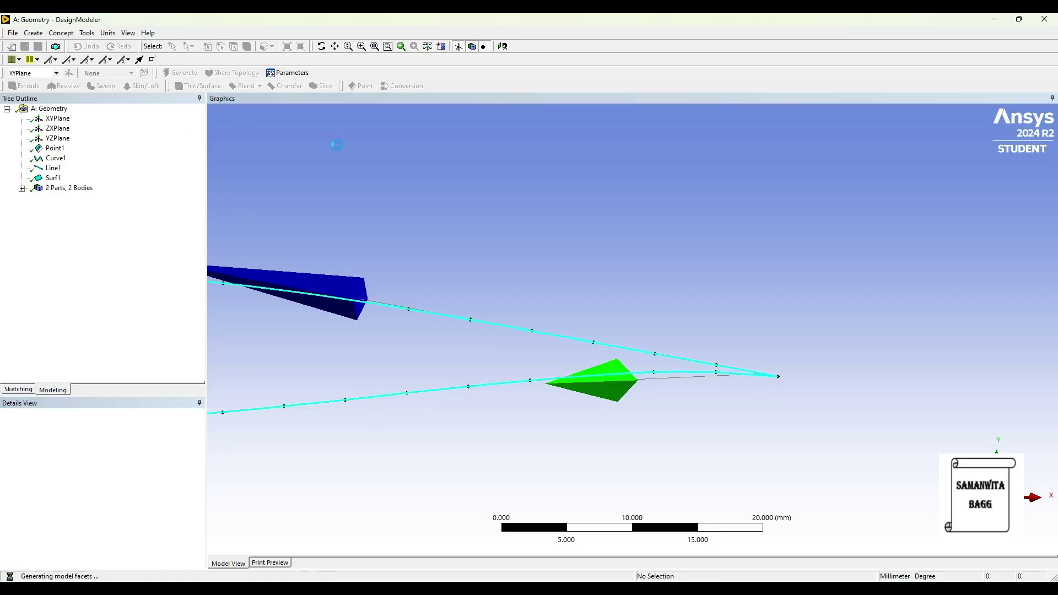
middle_click_drag(431, 260, 561, 280, "ctrl")
scroll(560, 280, "up", 3)
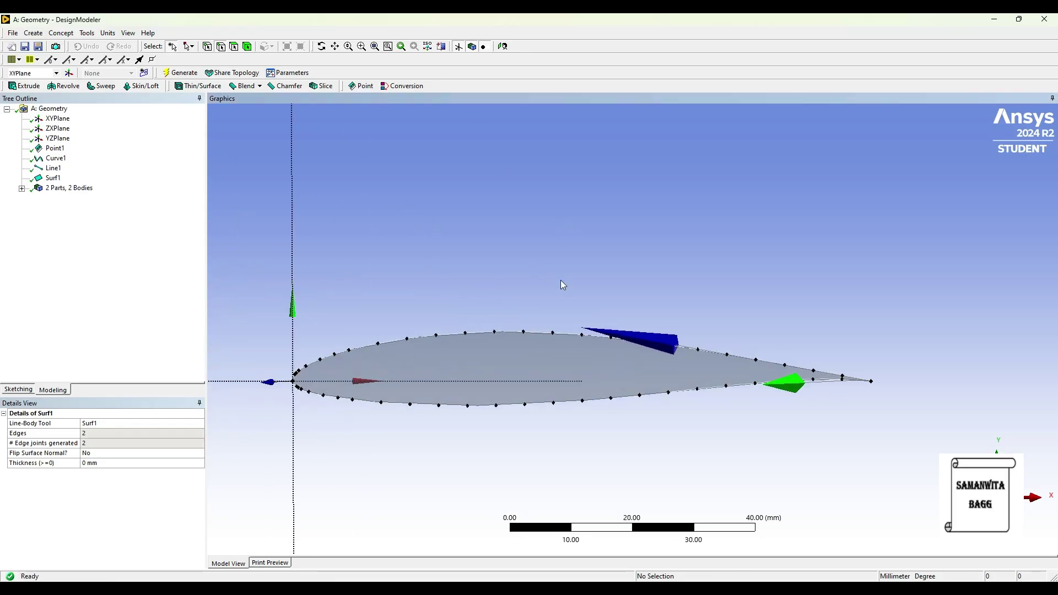
Step: Turn off the display of points so only the airfoil surface and its outline are shown
left_click(484, 47)
scroll(491, 208, "up", 2)
scroll(465, 318, "up", 1)
middle_click_drag(465, 319, 553, 305, "ctrl")
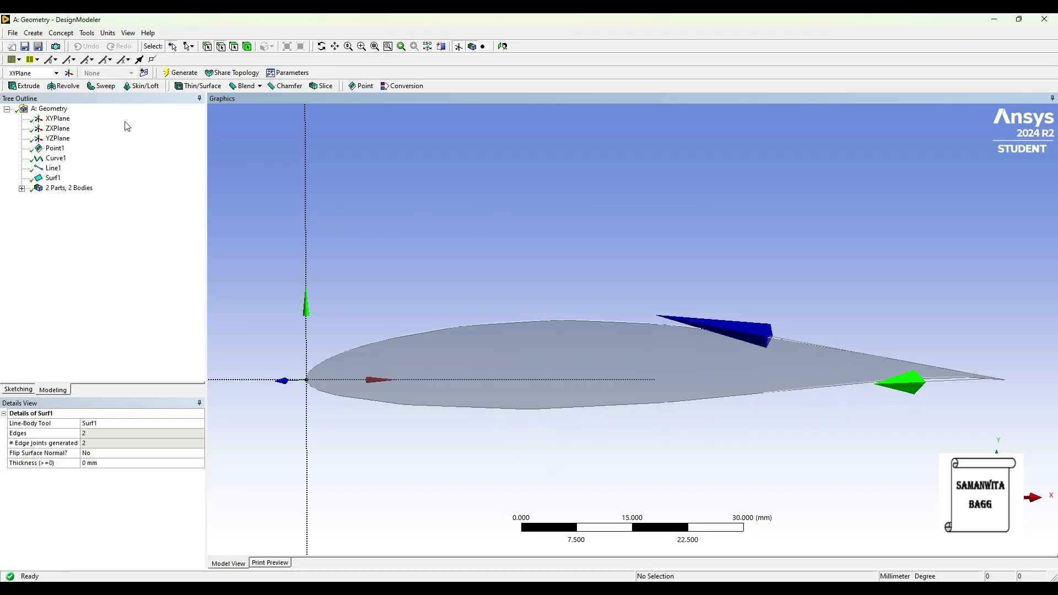
Step: Start an extrusion of the airfoil surface body with the XY plane's normal as its direction vector
left_click(24, 86)
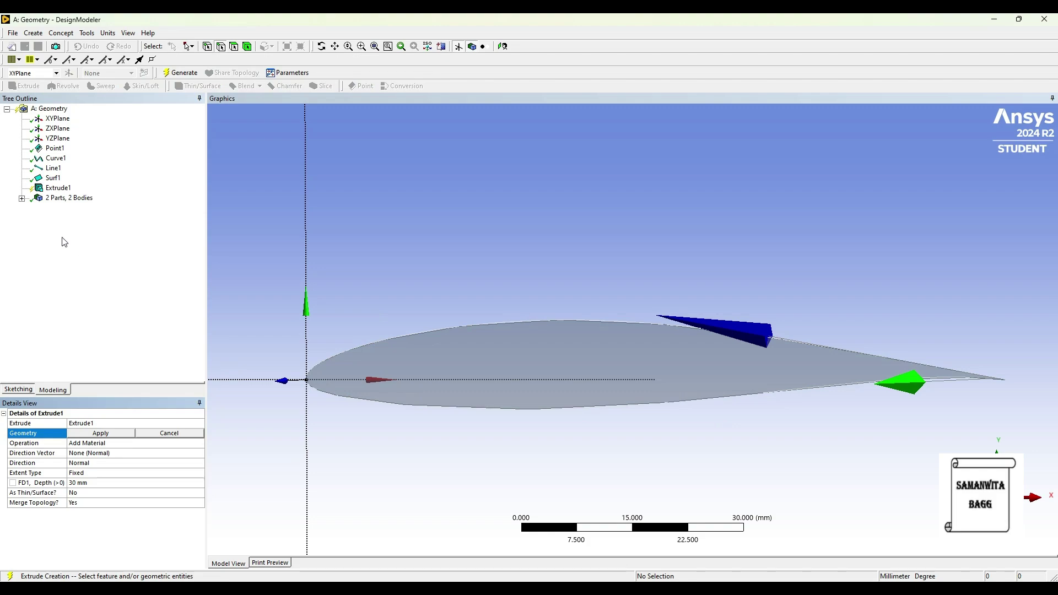
left_click(21, 199)
left_click(79, 217)
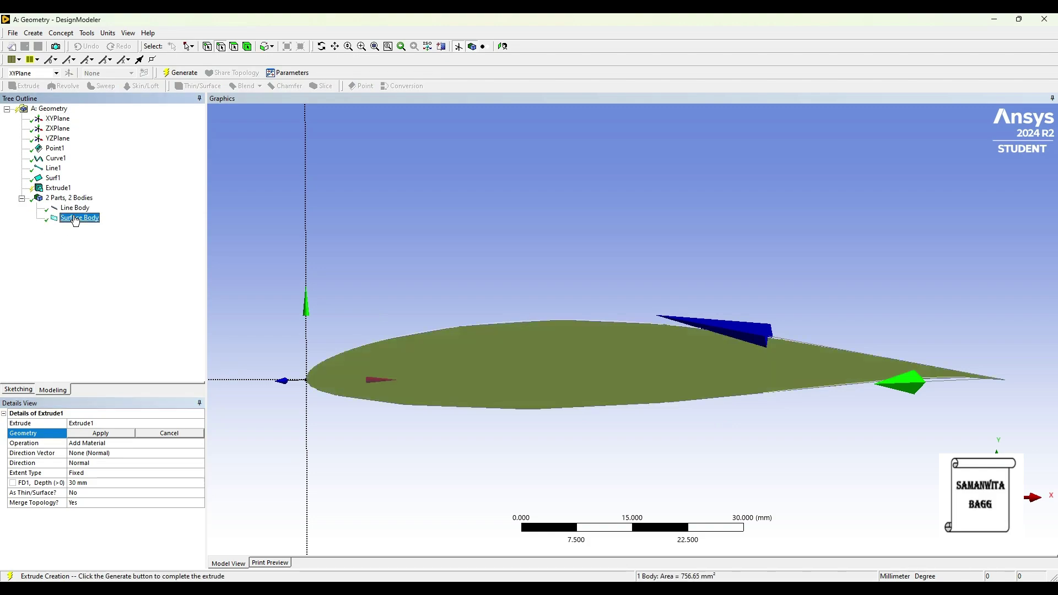
left_click(101, 434)
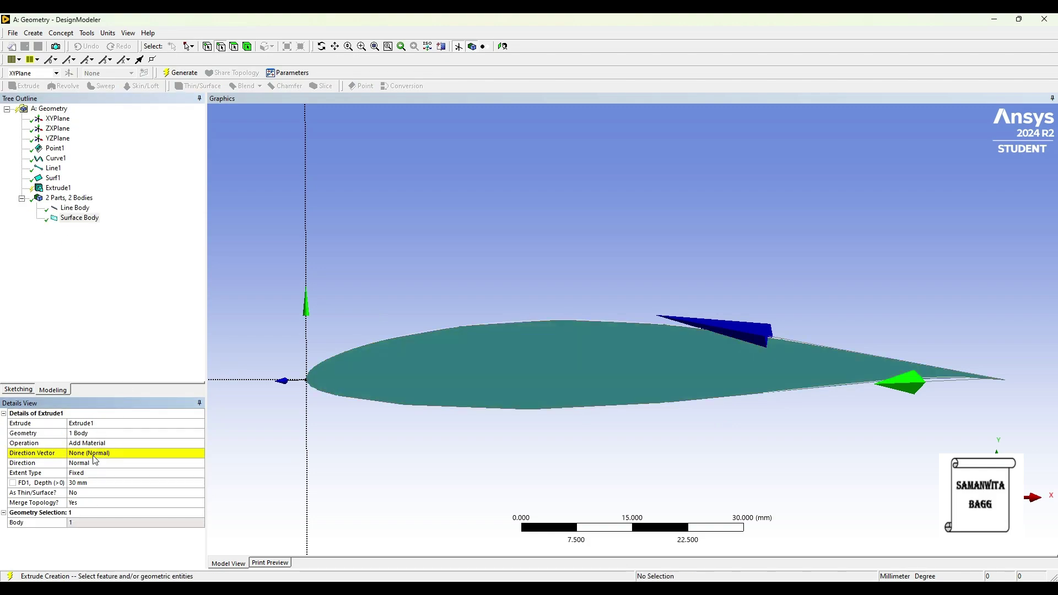
left_click(93, 454)
left_click(57, 119)
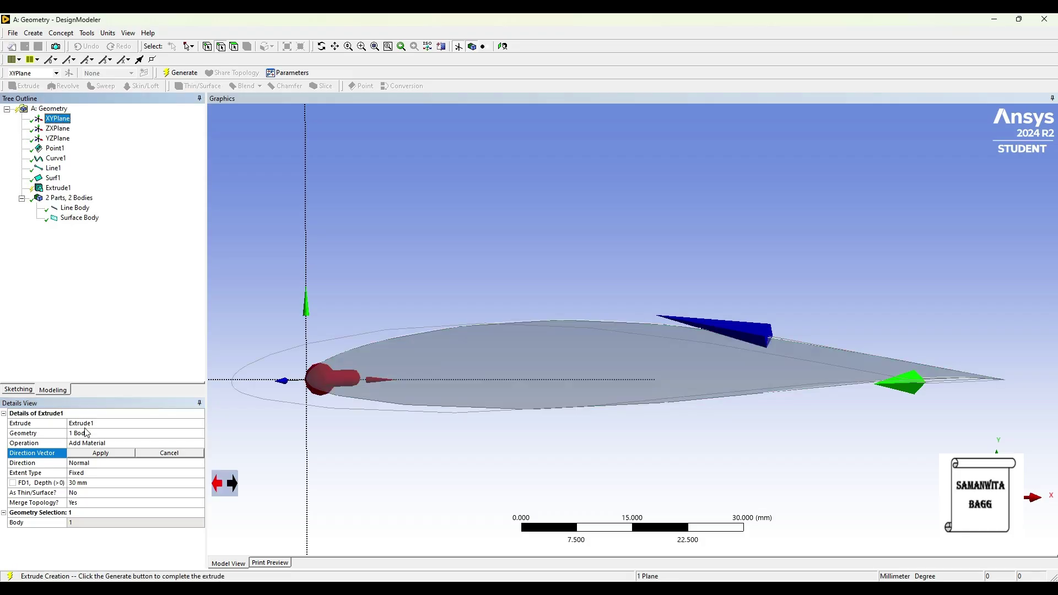
left_click(88, 454)
Step: Set the extrusion depth to 500 mm and generate the solid wing
mouse_move(359, 456)
middle_mouse_down()
mouse_move(347, 468)
mouse_move(327, 418)
middle_mouse_up()
scroll(331, 413, "down", 3)
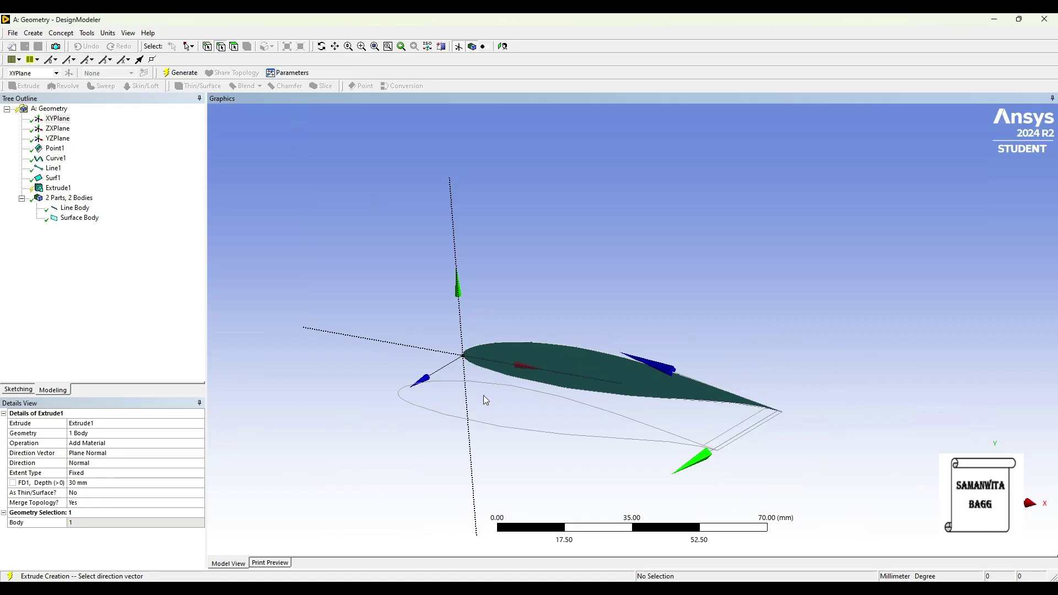
left_click(92, 484)
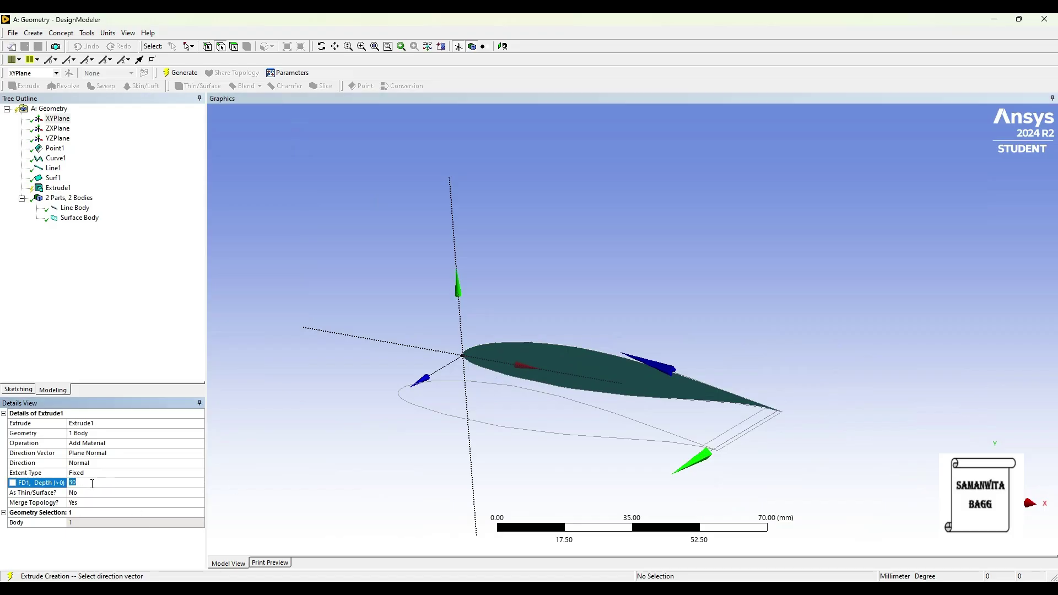
key("Return")
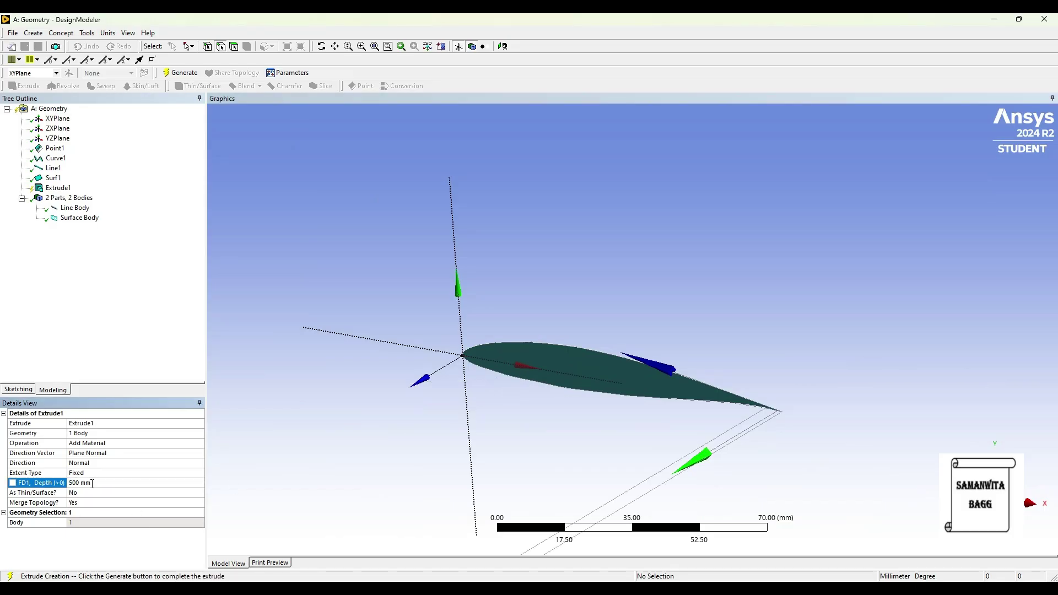
left_click(181, 73)
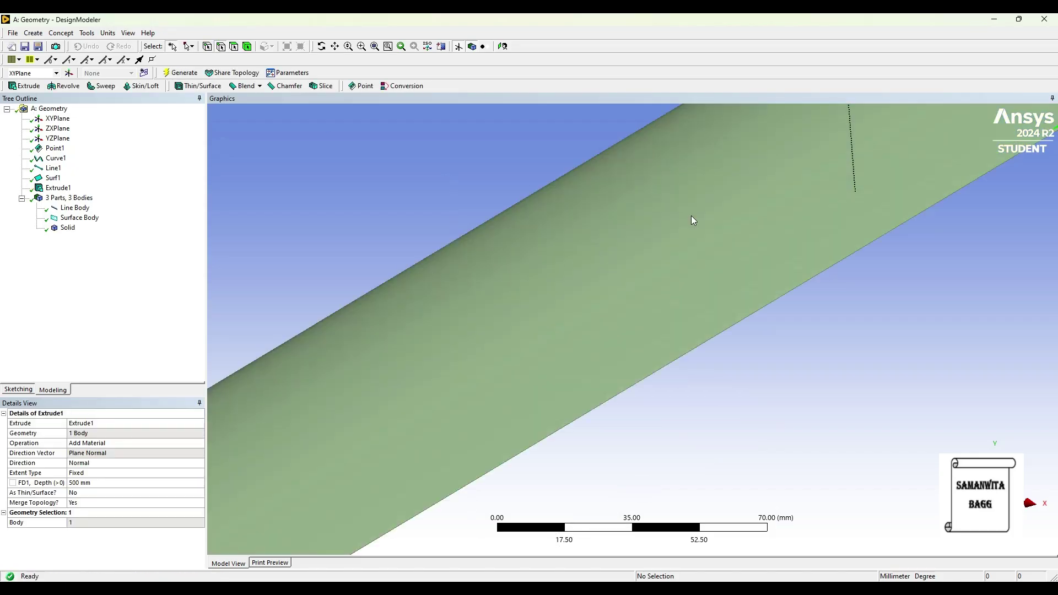
Step: Examine the extruded airfoil solid from the front and at an angle, with and without the plane axes displayed
left_click(502, 47)
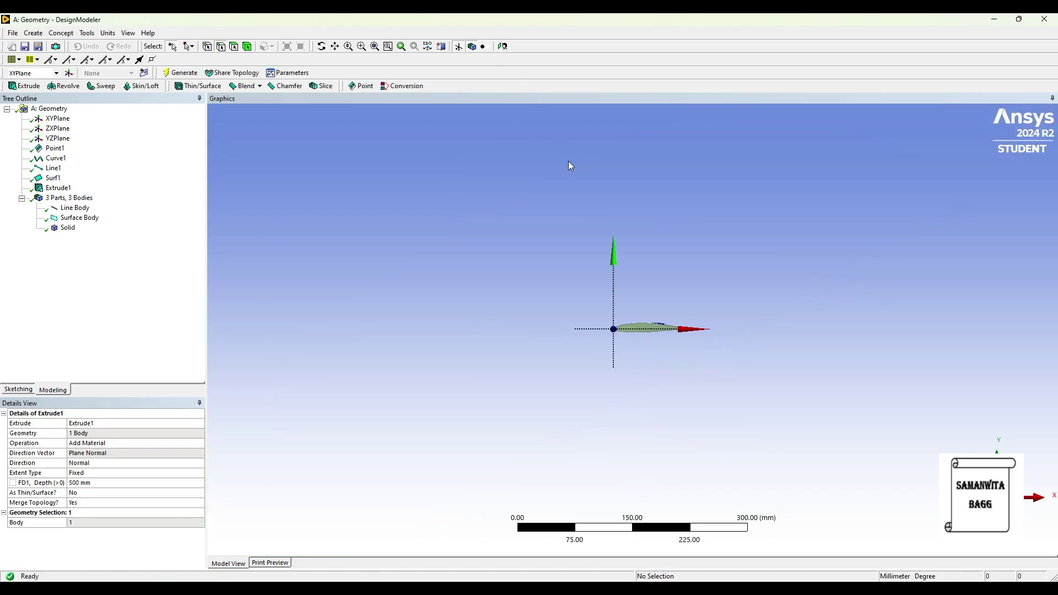
scroll(682, 301, "up", 8)
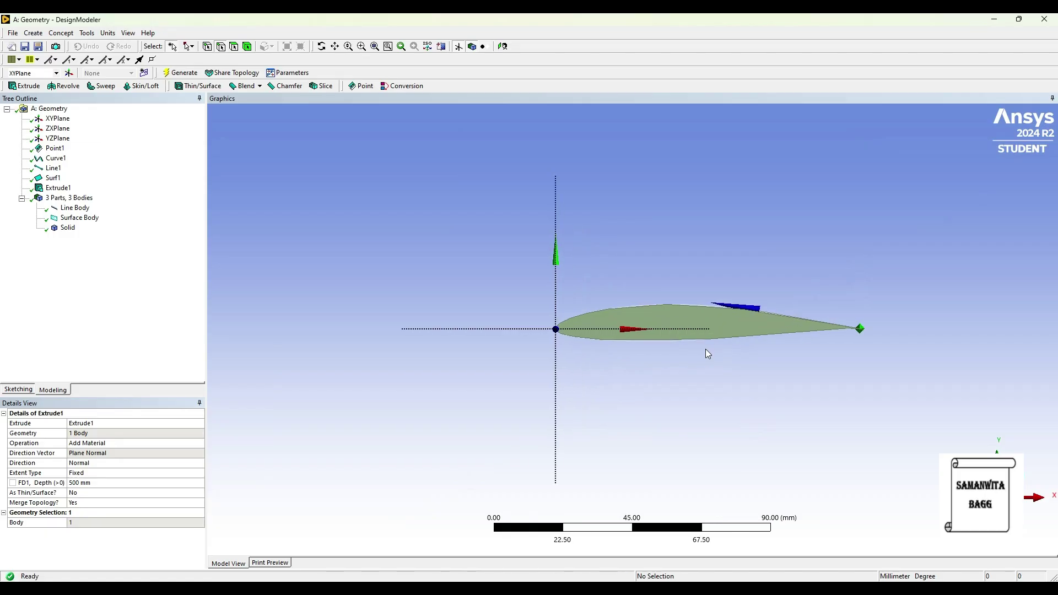
middle_click_drag(720, 351, 722, 402)
scroll(716, 359, "down", 3)
scroll(732, 385, "up", 1)
scroll(723, 402, "up", 1)
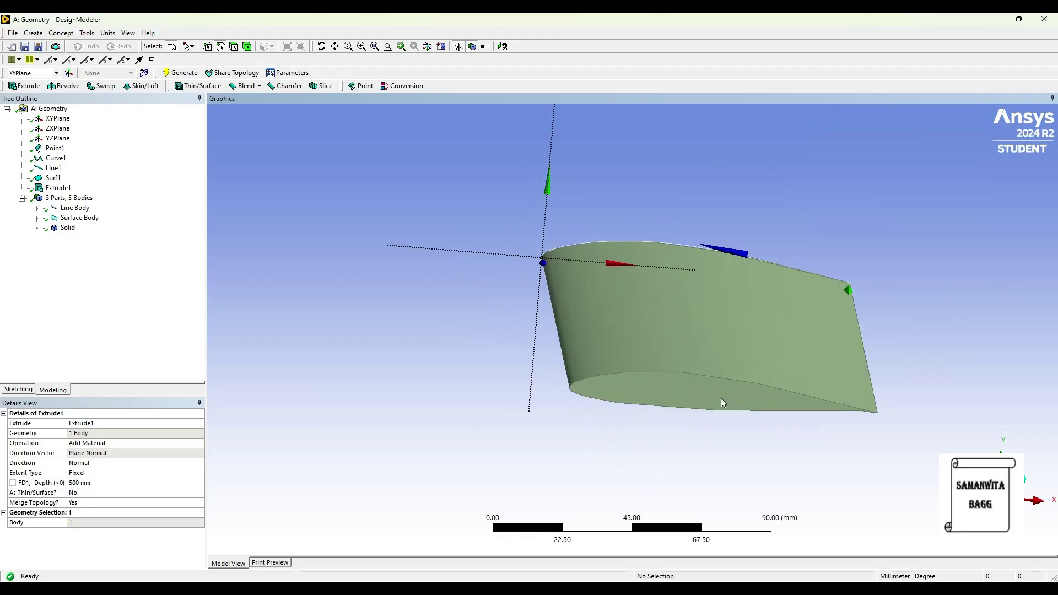
left_click(504, 46)
scroll(659, 339, "up", 8)
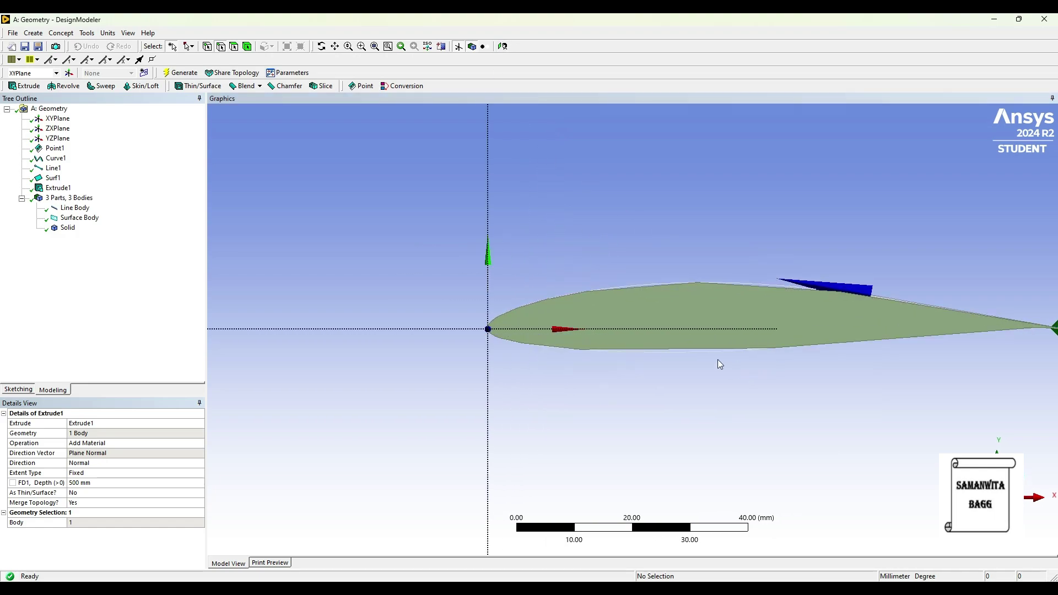
left_click(458, 46)
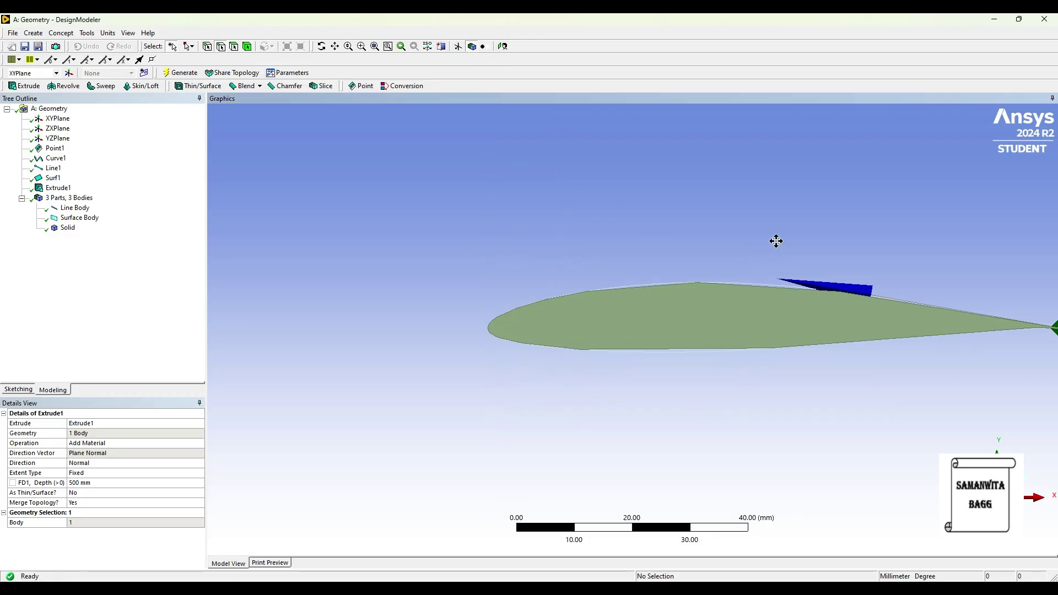
middle_click_drag(775, 238, 665, 246, "ctrl")
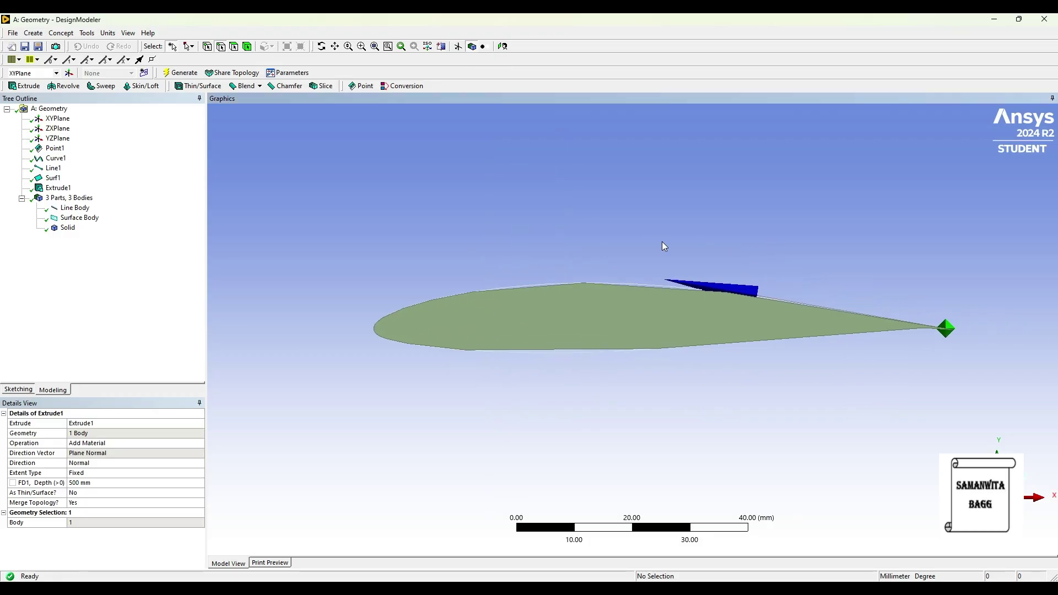
left_click(459, 46)
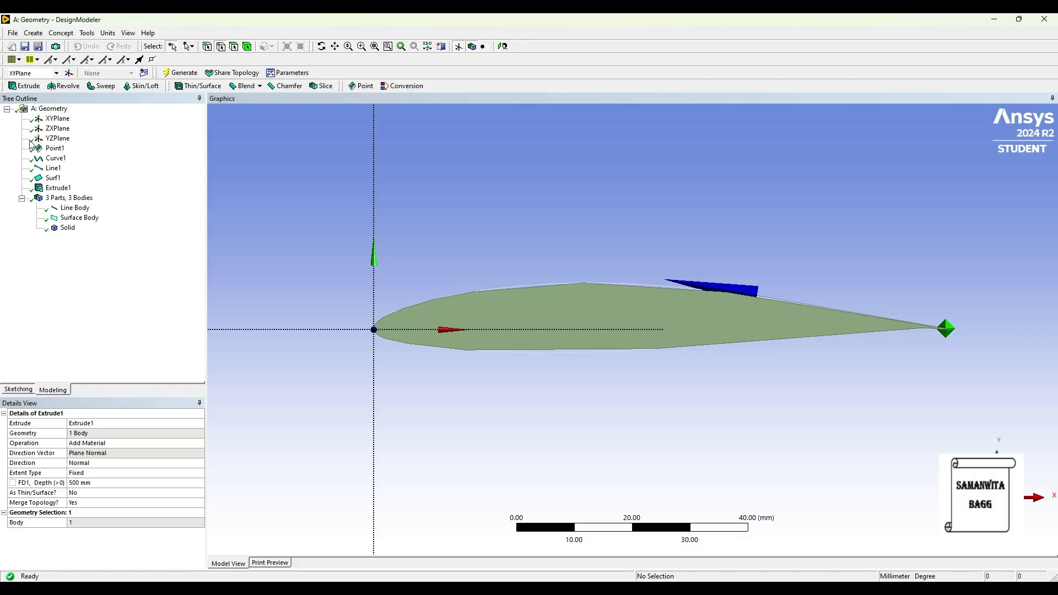
Step: Sketch a horizontal line about 110 mm long on the XY plane, from the origin along the X axis past the trailing edge
left_click(15, 390)
left_click(21, 123)
left_click(375, 330)
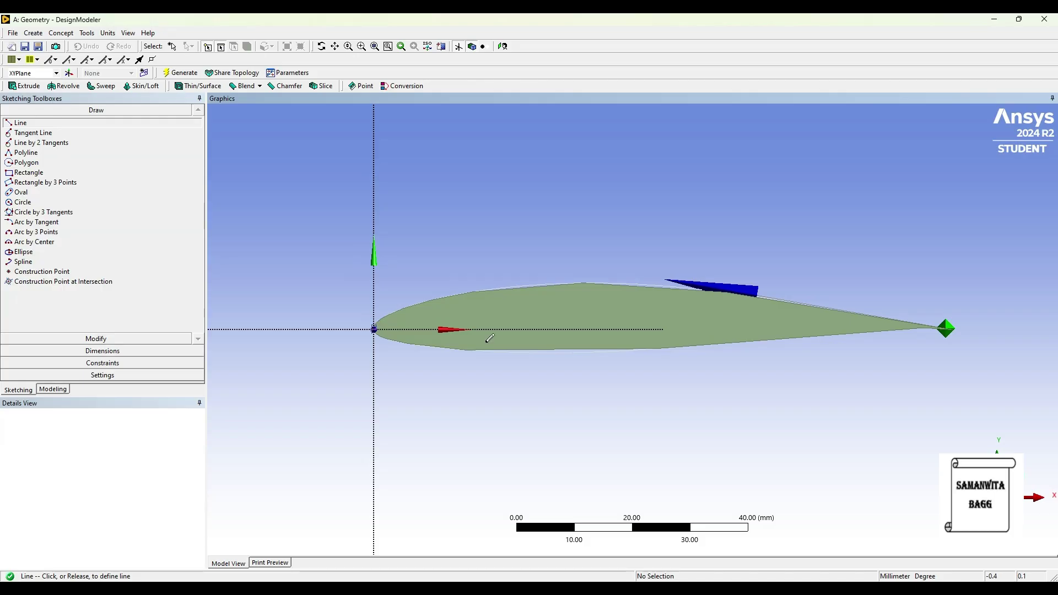
left_click(1014, 329)
Step: Inspect the airfoil's upper and lower surfaces against the horizontal reference line, from the trailing edge to the leading edge
scroll(938, 342, "up", 1)
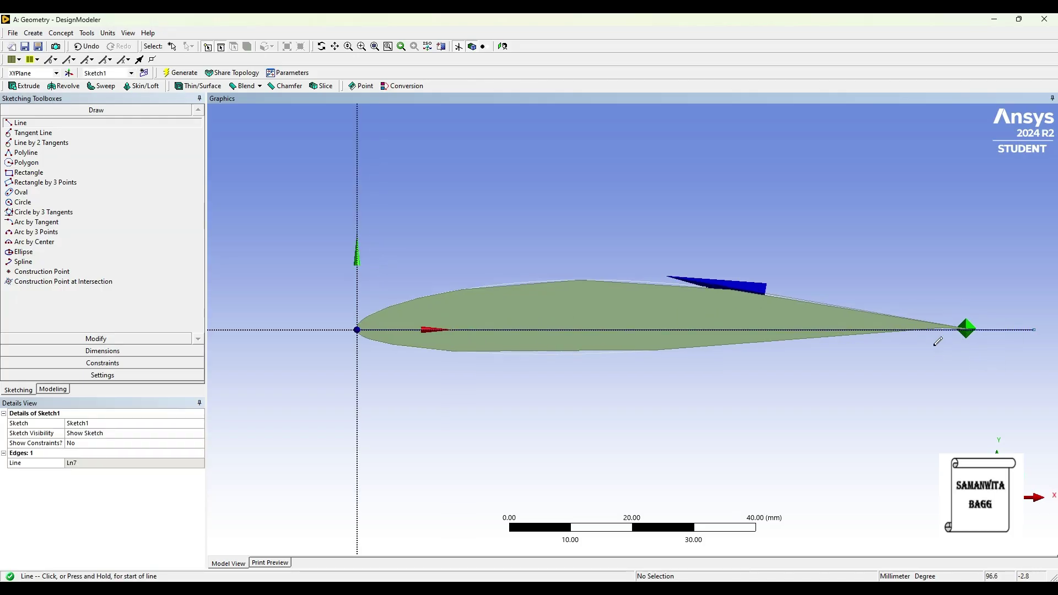
scroll(940, 345, "up", 2)
middle_click_drag(945, 371, 804, 366, "ctrl")
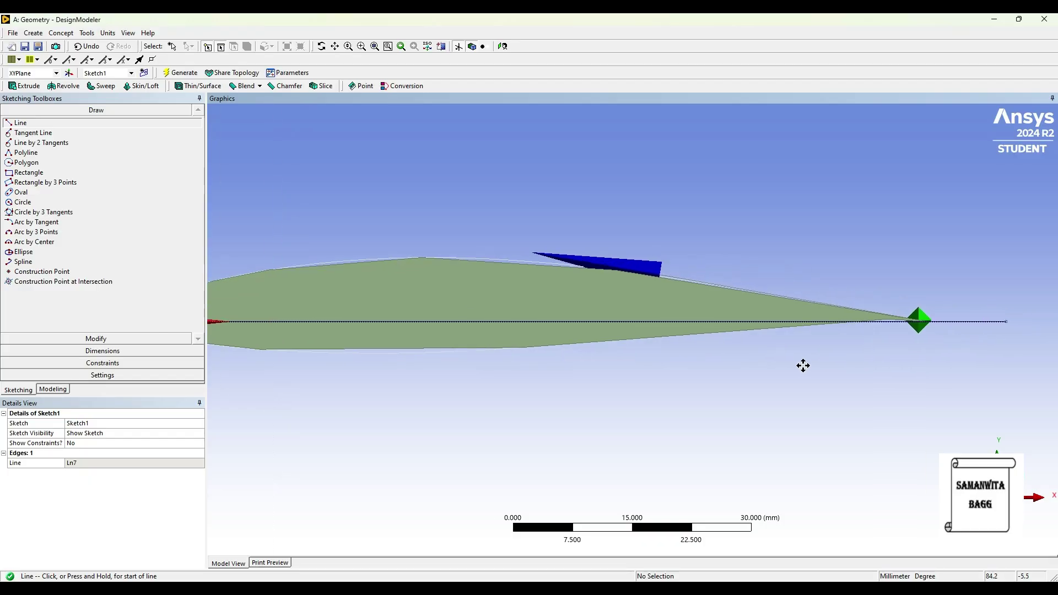
scroll(849, 356, "up", 1)
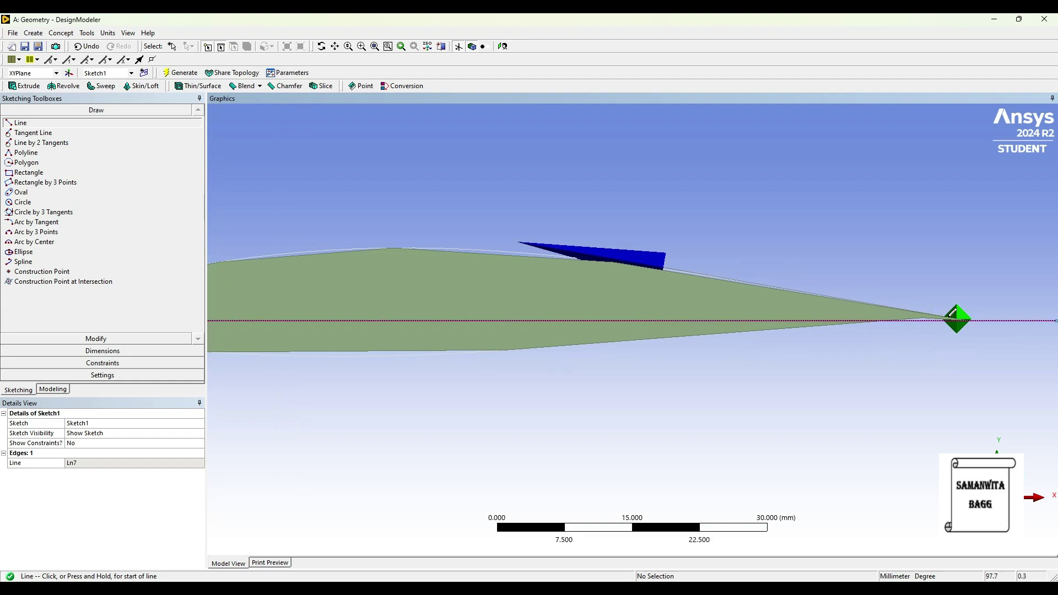
scroll(941, 316, "up", 1)
scroll(941, 316, "up", 1)
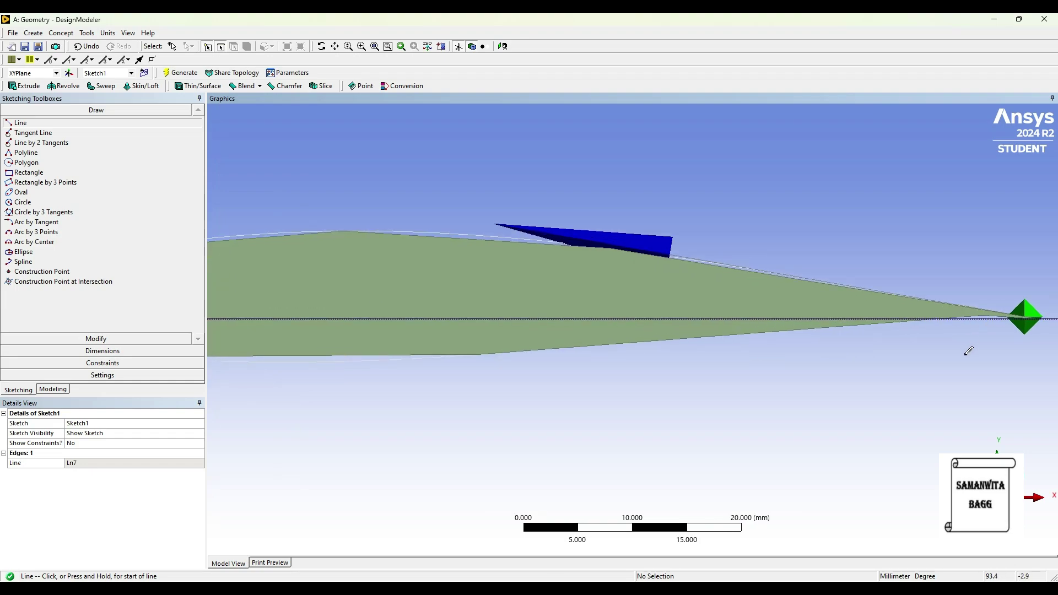
scroll(882, 353, "up", 2)
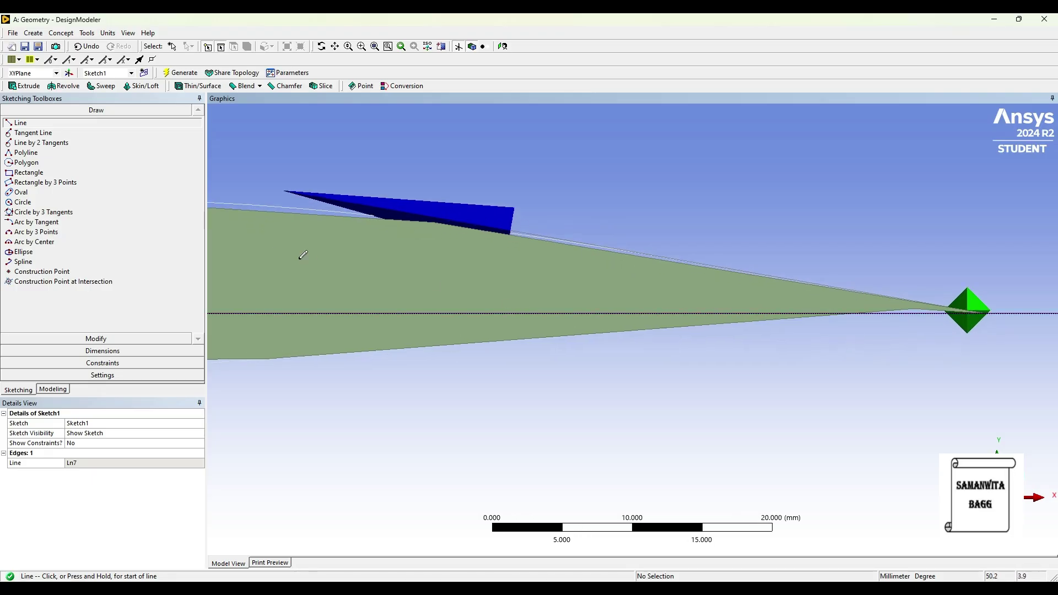
scroll(308, 257, "down", 3)
middle_click_drag(351, 298, 462, 320, "ctrl")
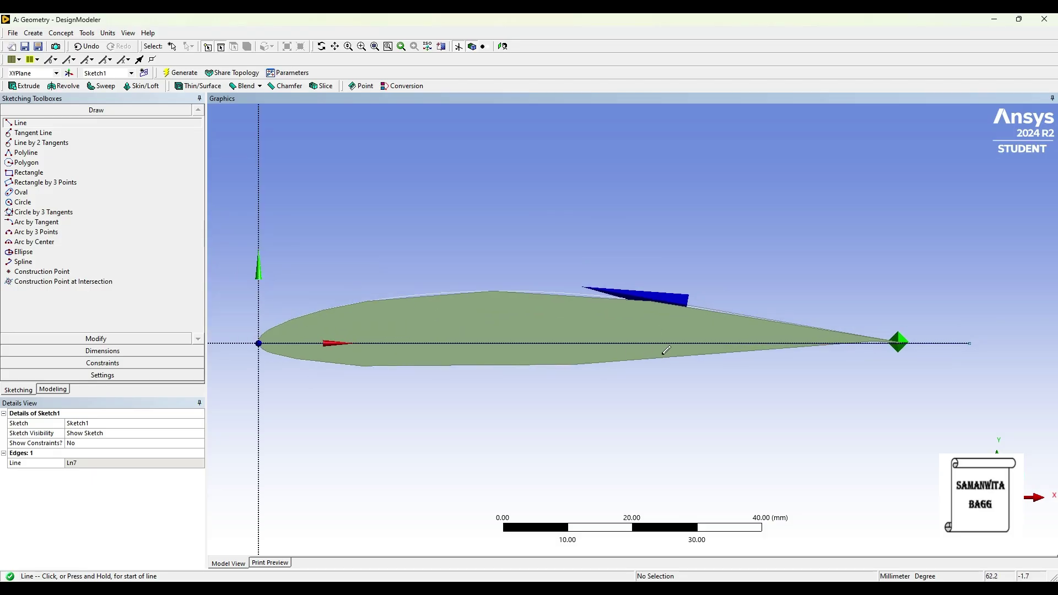
Step: Delete the horizontal reference line from the sketch
key("Escape")
left_click(915, 343)
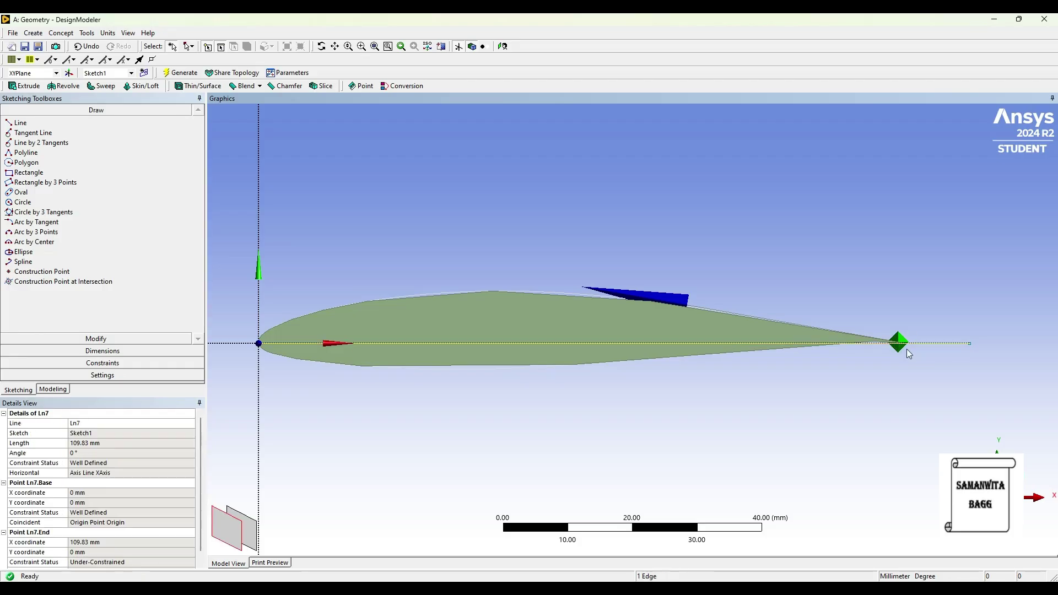
key("Delete")
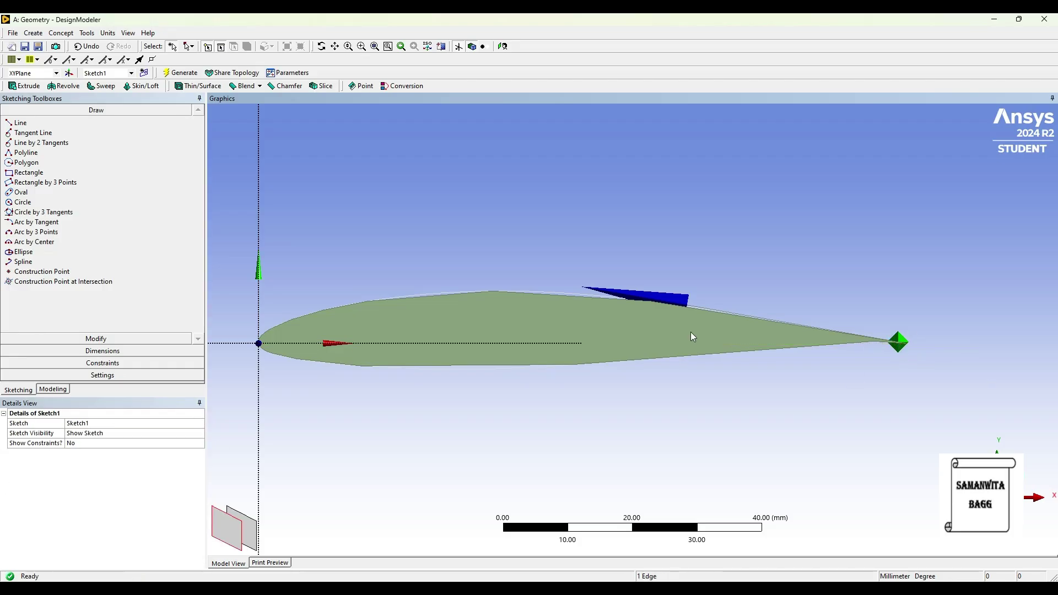